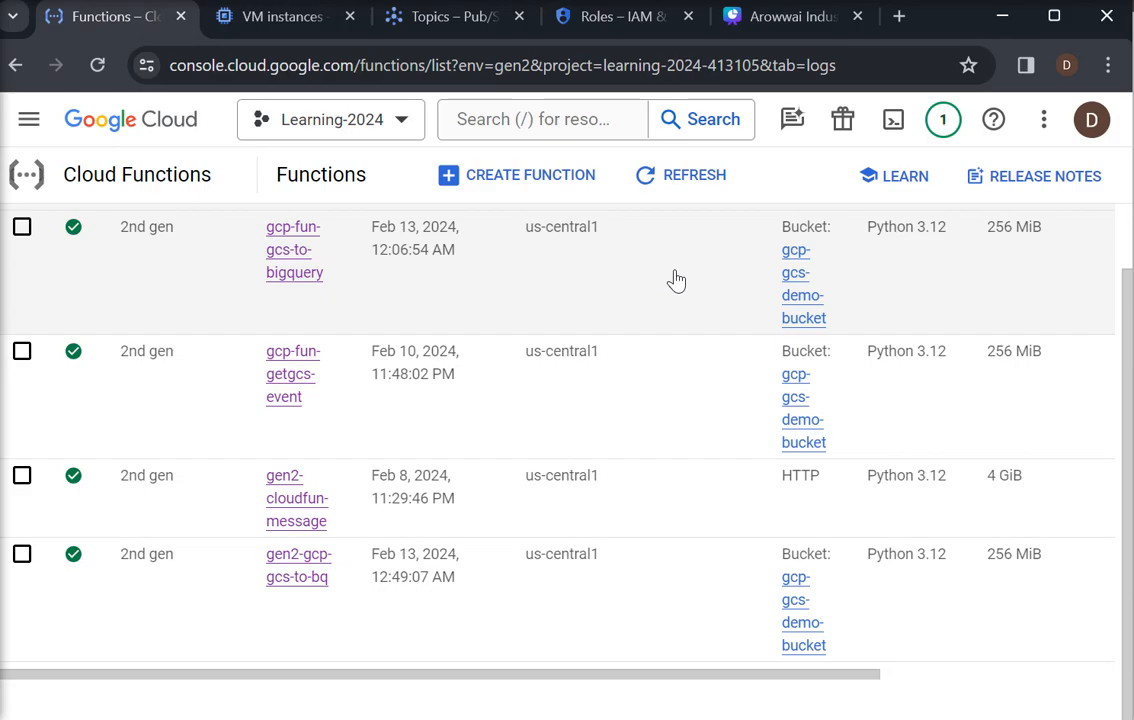
# Search the console for pub/sub and open the Pub/Sub topics page
pyautogui.click(503, 119)
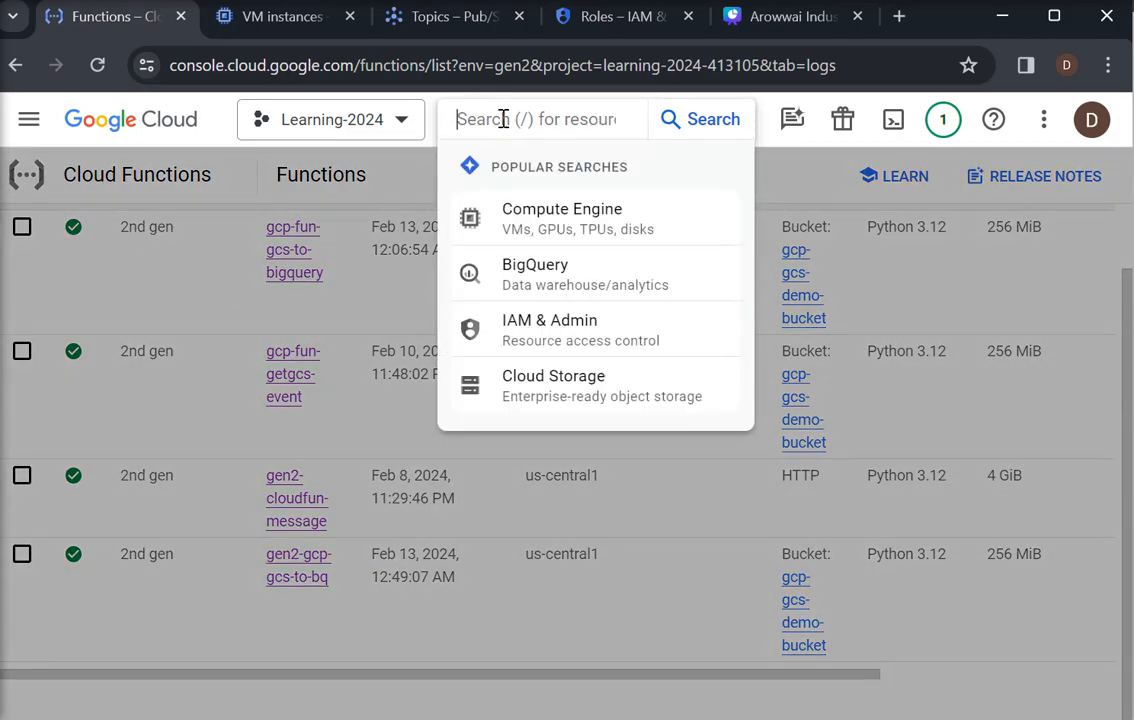
pyautogui.write('pub')
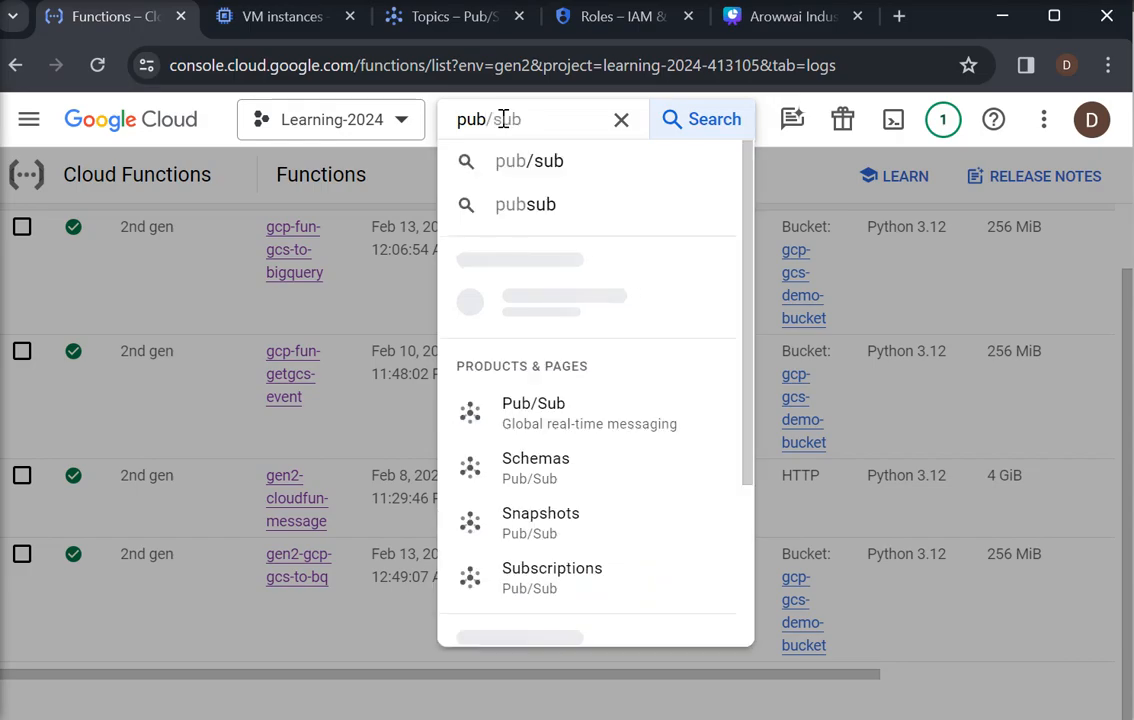
pyautogui.click(540, 172)
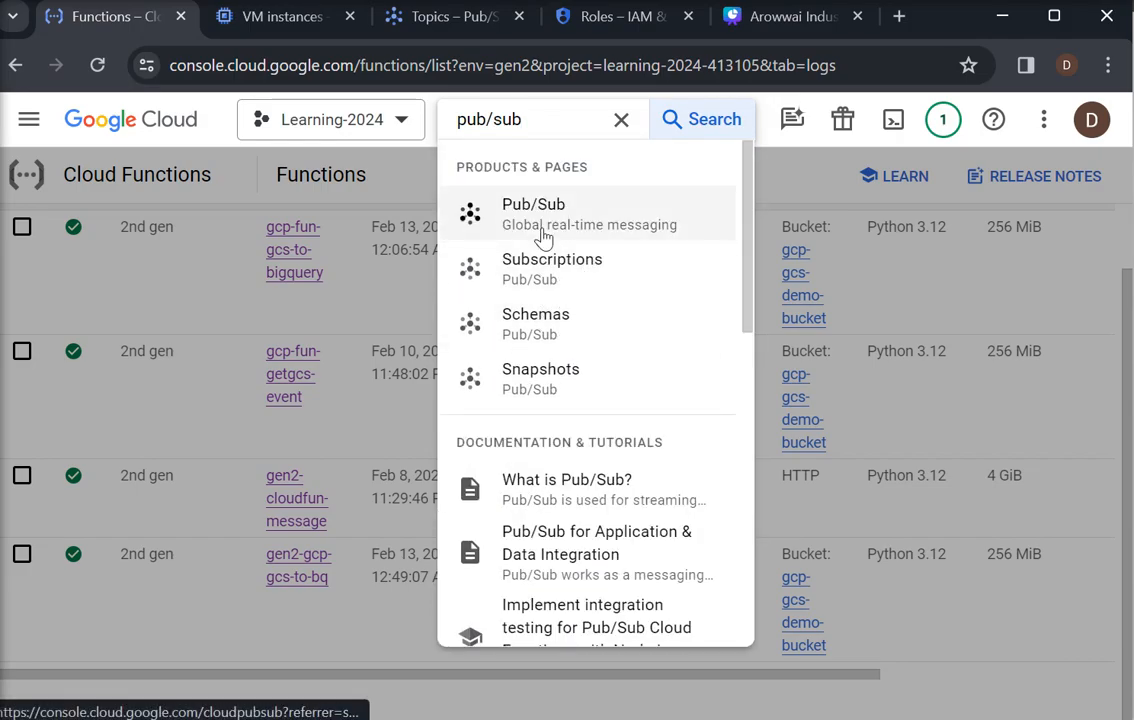
pyautogui.click(543, 237)
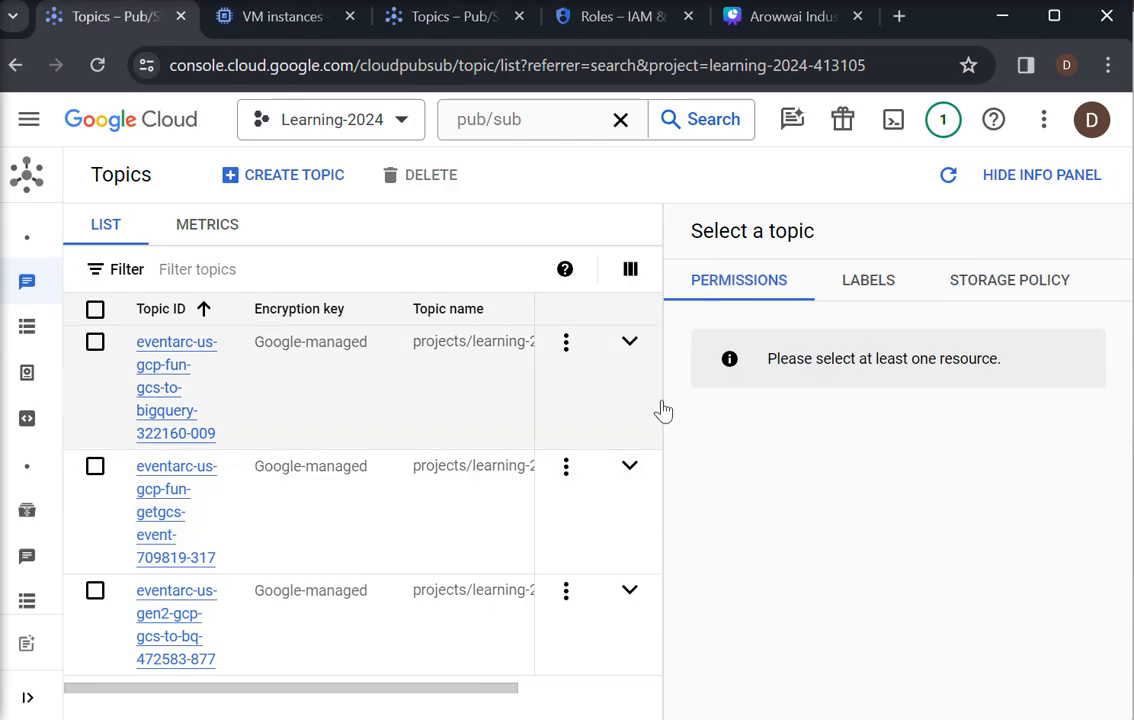
# Create a topic with ID Send-messages, keeping the default subscription and the Google-managed encryption key, and dismiss the notification
pyautogui.click(278, 185)
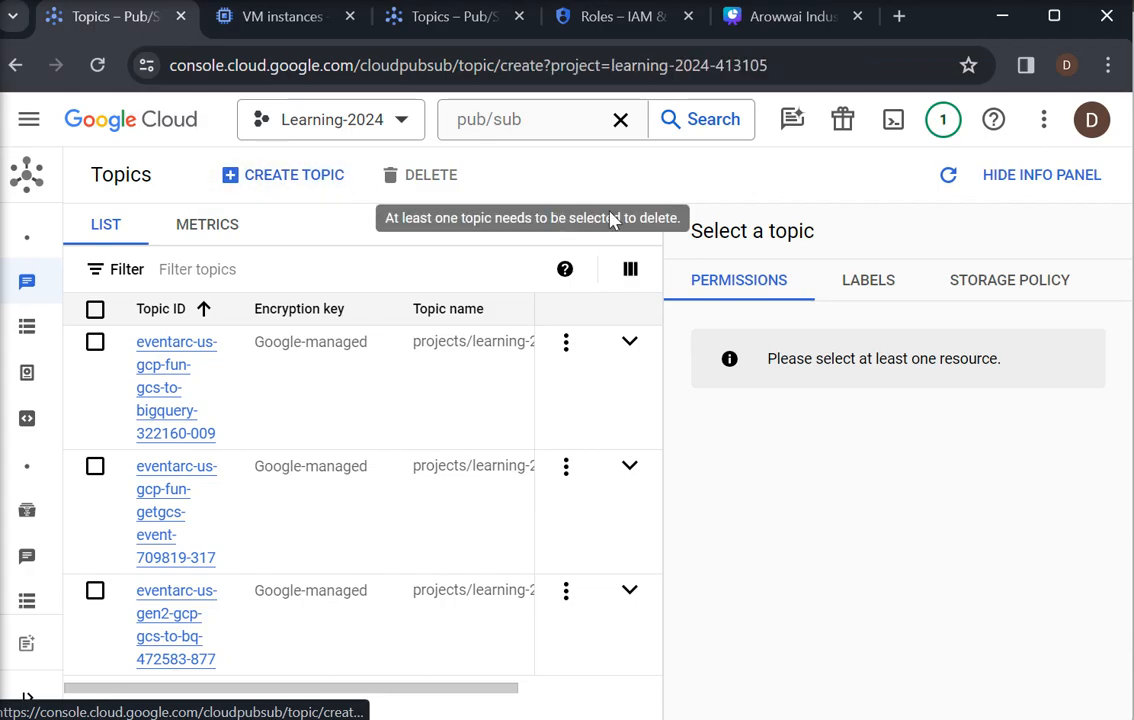
pyautogui.click(249, 265)
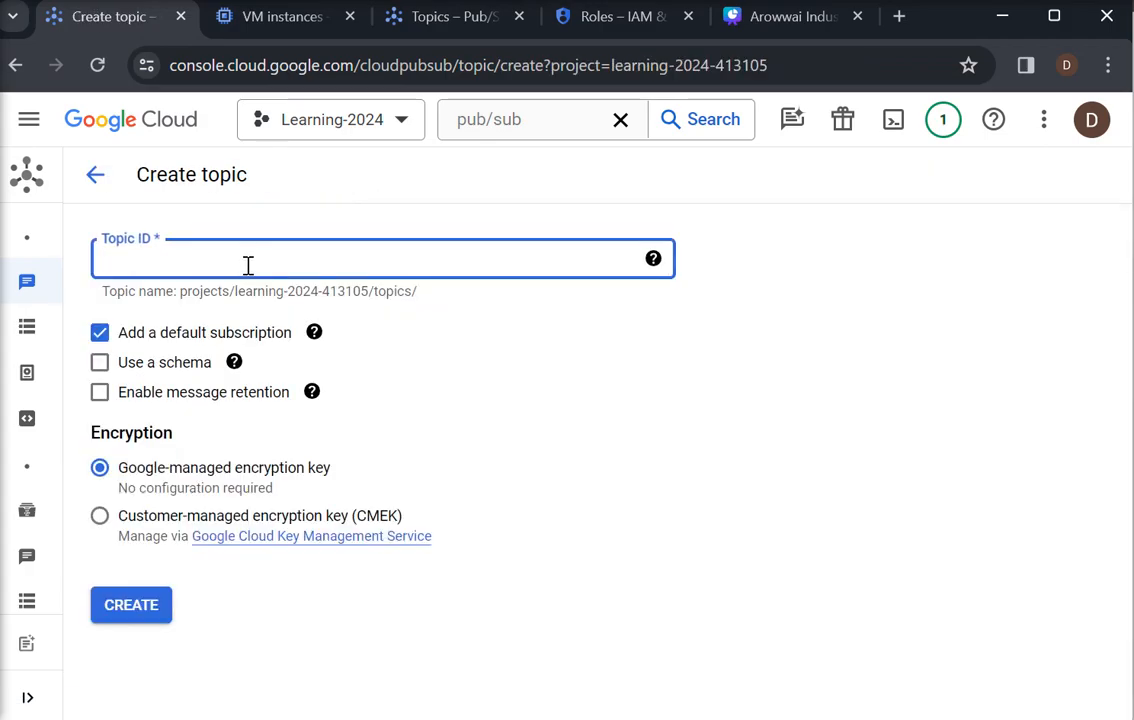
pyautogui.write('Send')
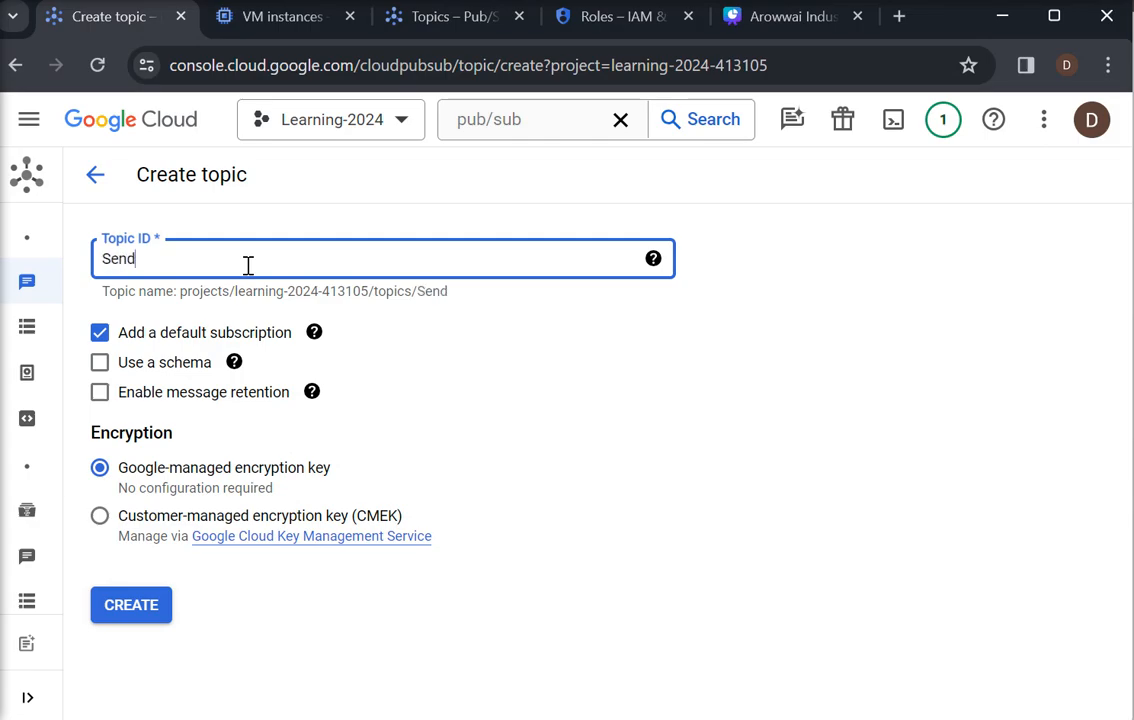
pyautogui.write('-messages')
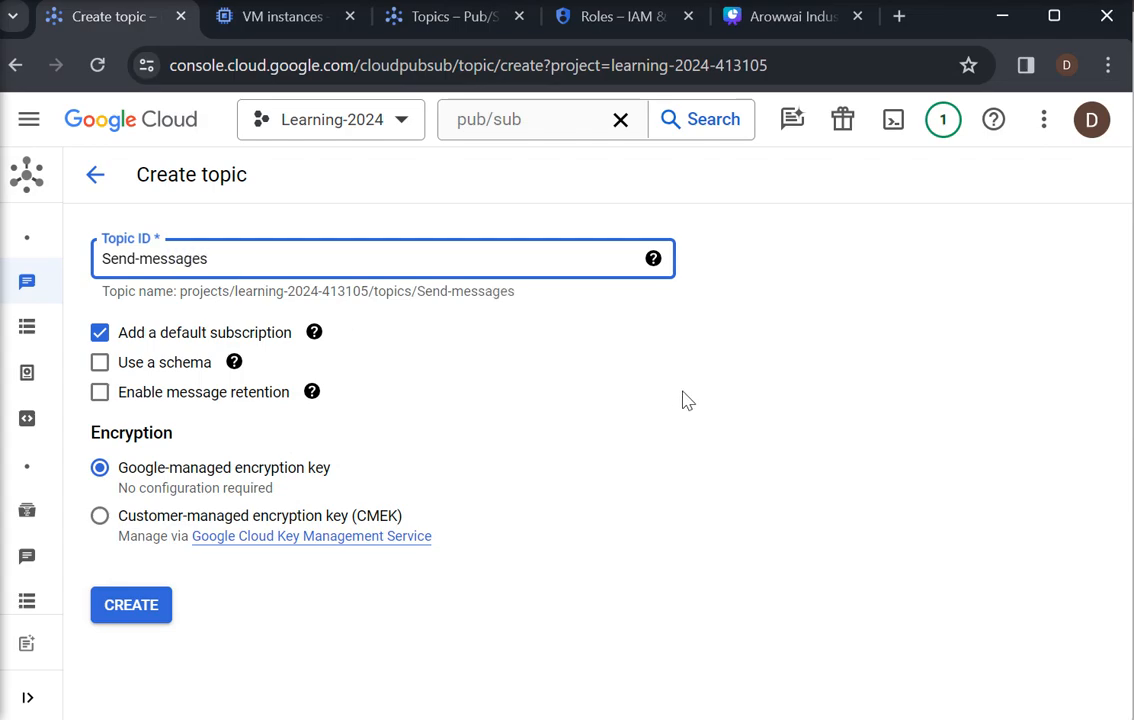
pyautogui.click(606, 350)
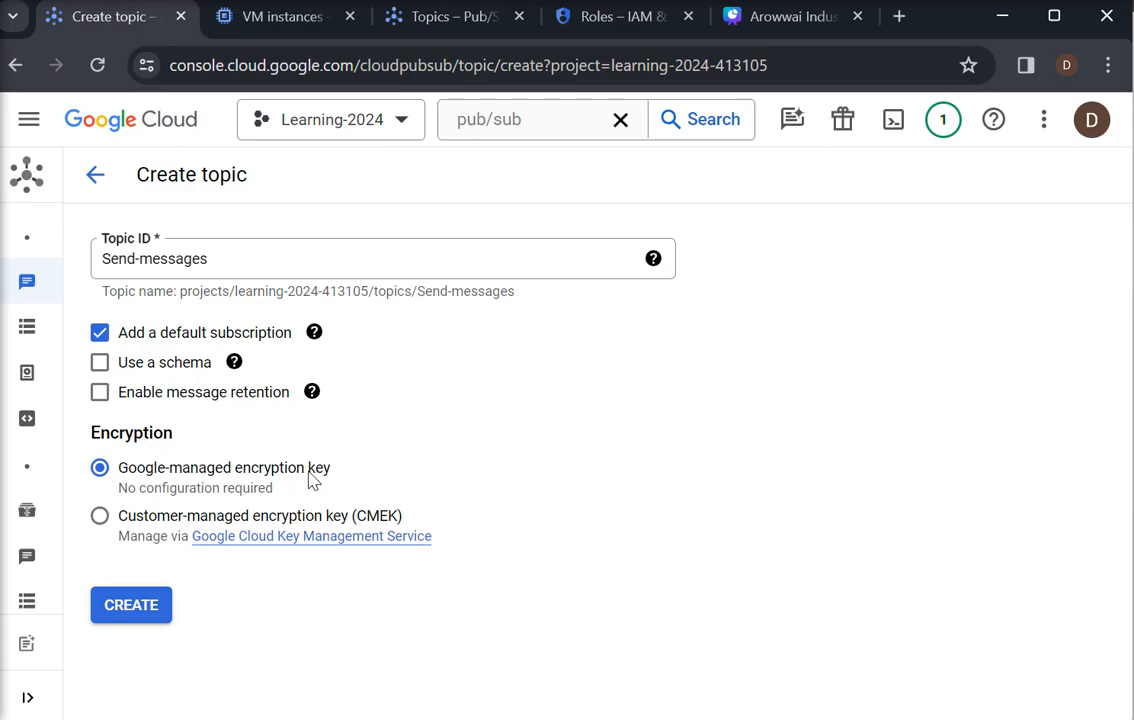
pyautogui.click(115, 617)
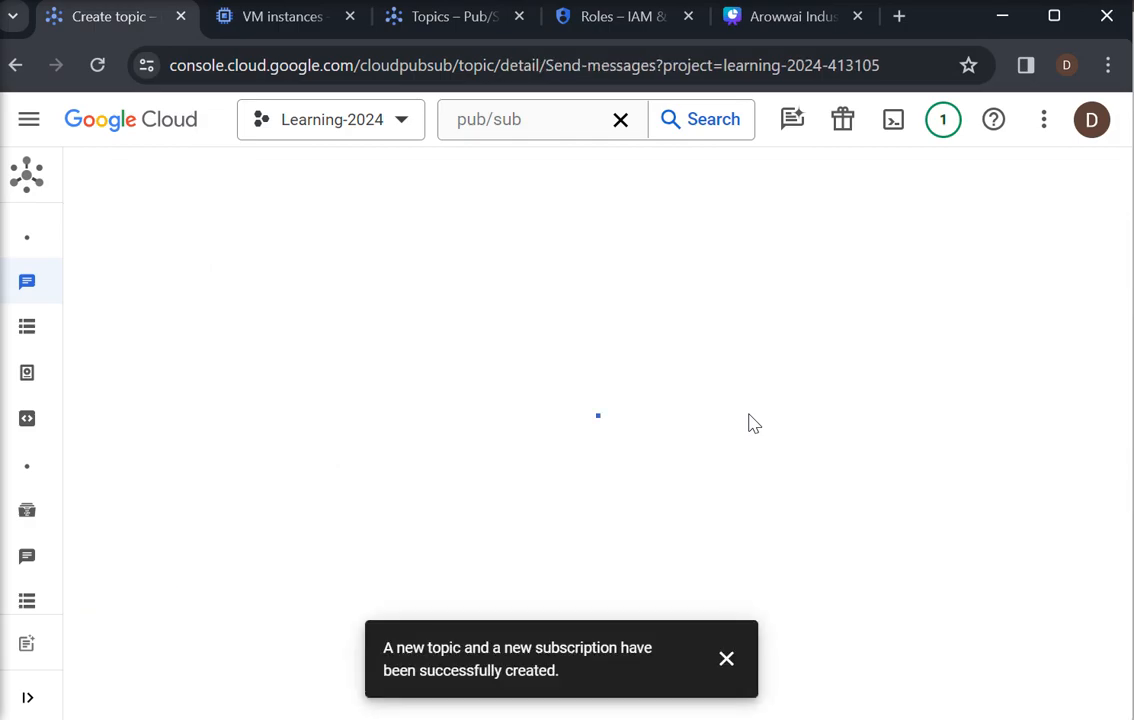
pyautogui.click(726, 659)
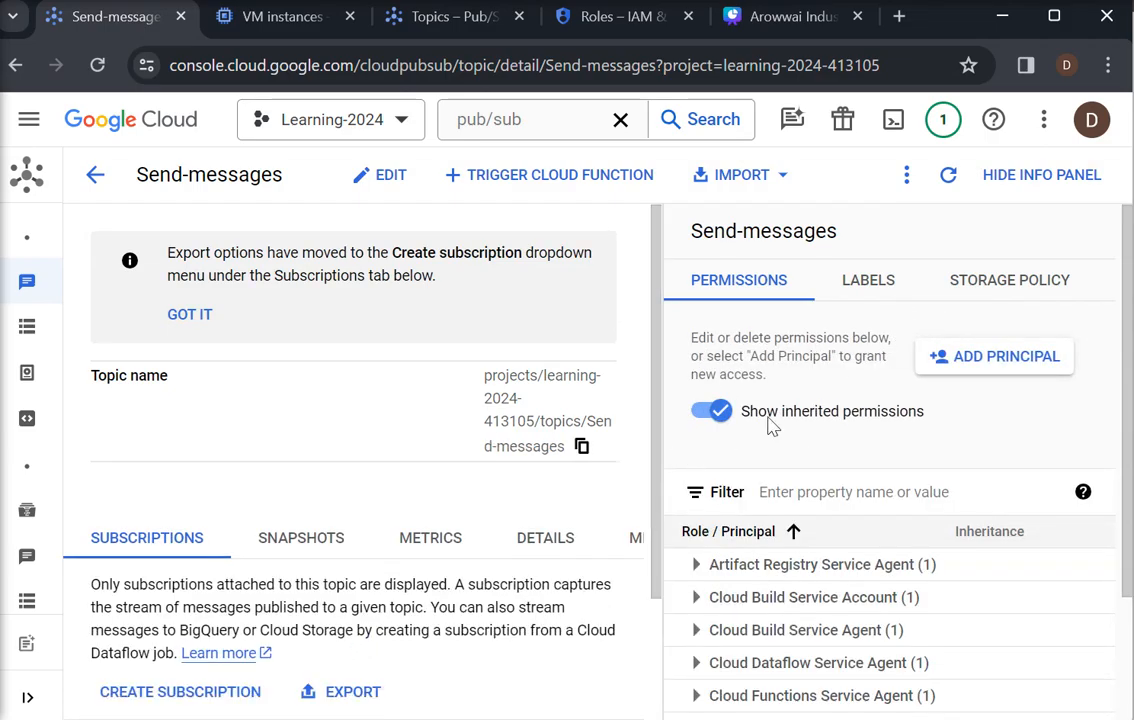
# Examine the Send-messages topic's labels, storage policy, topic name and attached subscriptions, and hide the info panel
pyautogui.moveTo(1125, 366)
pyautogui.mouseDown()
pyautogui.moveTo(1112, 518)
pyautogui.moveTo(1114, 354)
pyautogui.mouseUp()
pyautogui.click(875, 284)
pyautogui.click(972, 280)
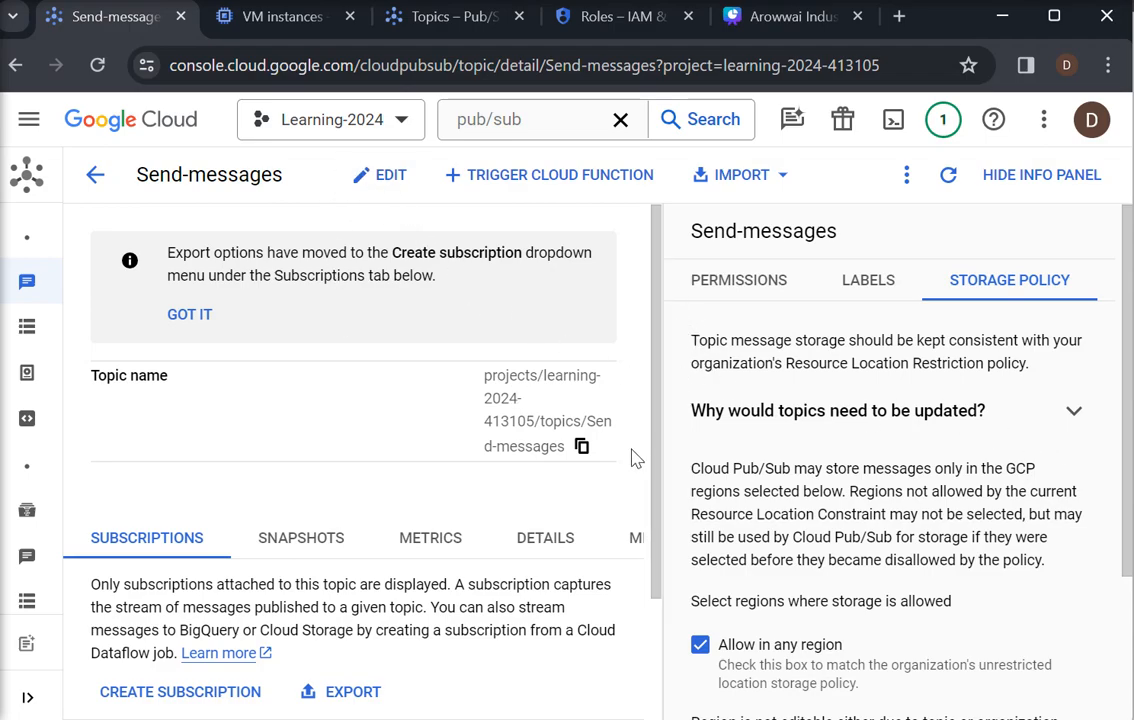
pyautogui.scroll(-2, 653, 430)
pyautogui.scroll(2, 655, 425)
pyautogui.scroll(-1, 655, 440)
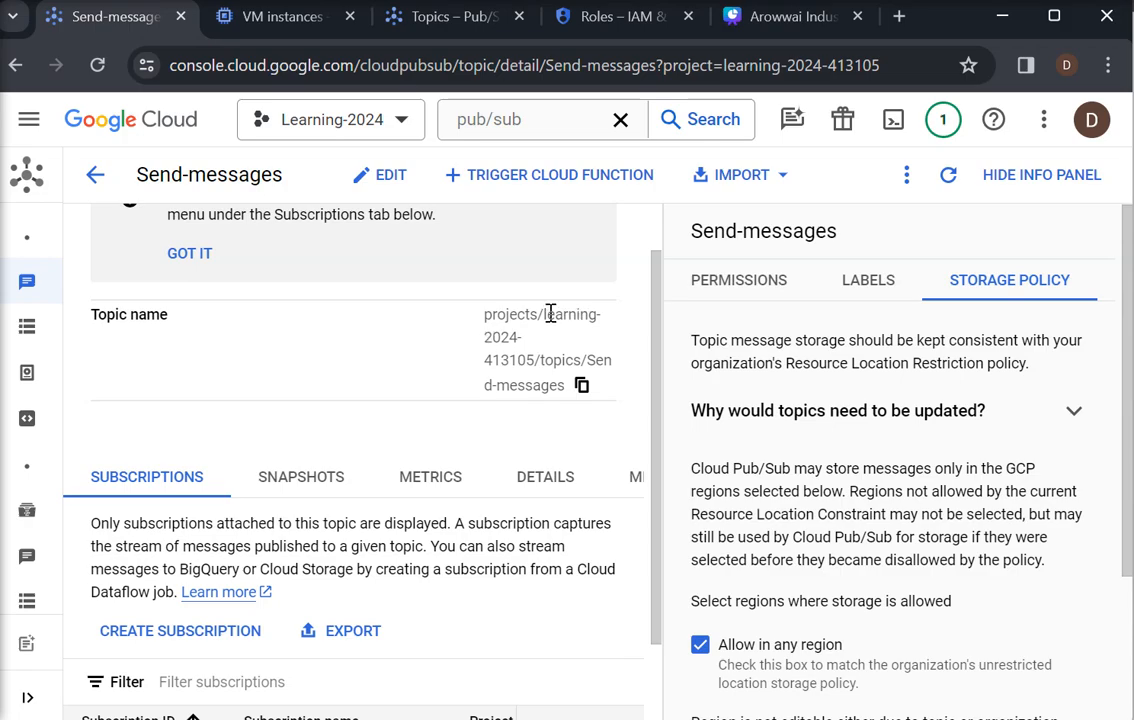
pyautogui.moveTo(543, 314); pyautogui.dragTo(562, 384)
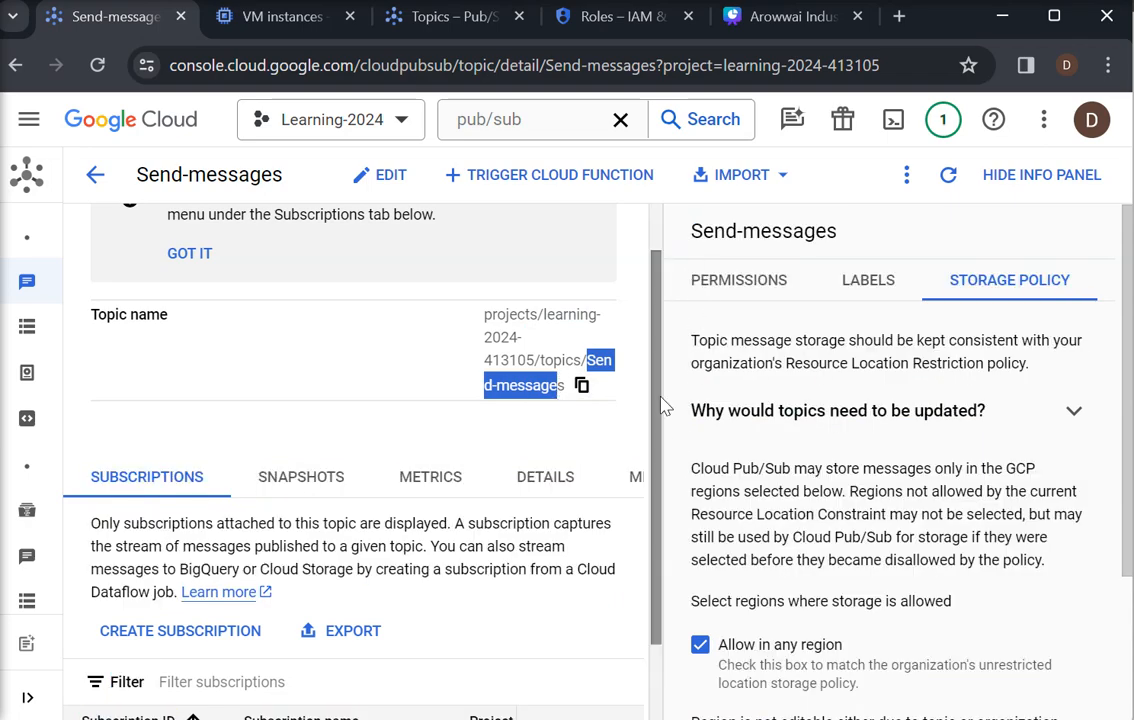
pyautogui.scroll(-2, 643, 550)
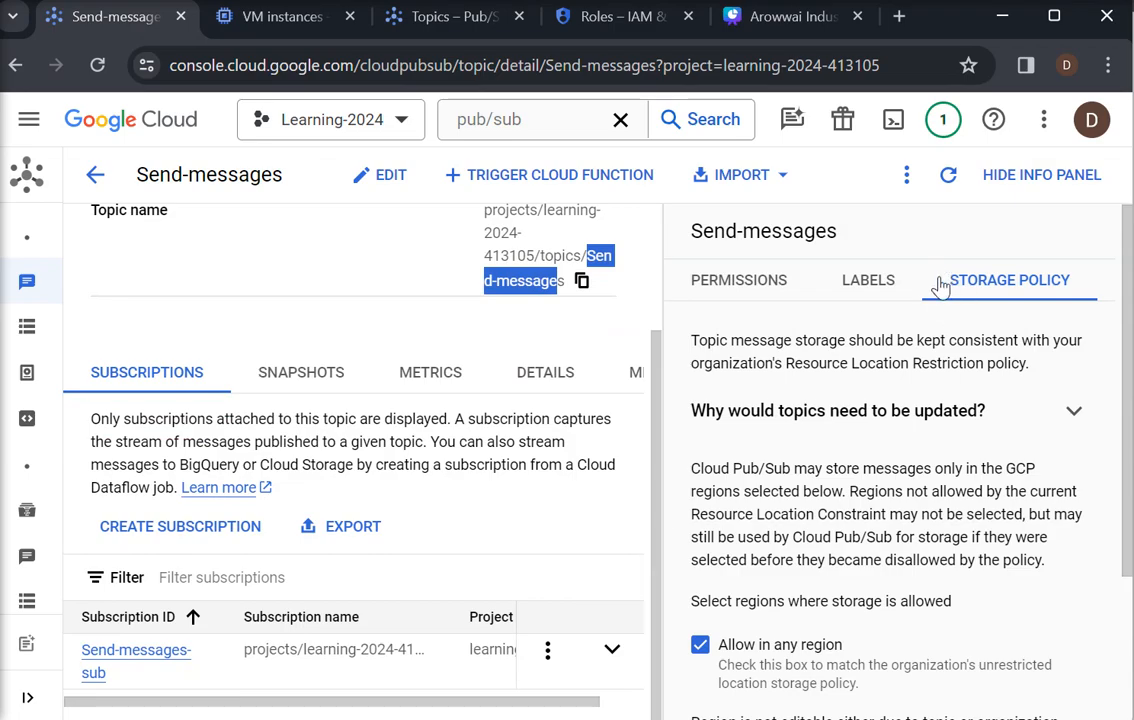
pyautogui.click(1078, 412)
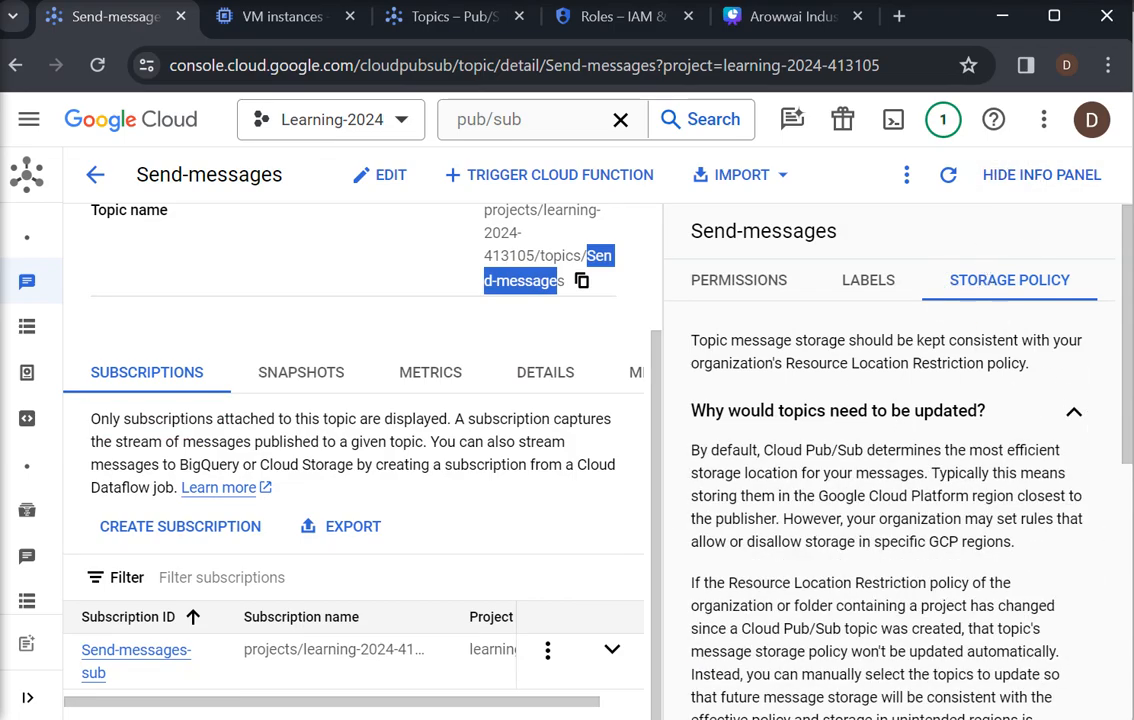
pyautogui.click(1007, 194)
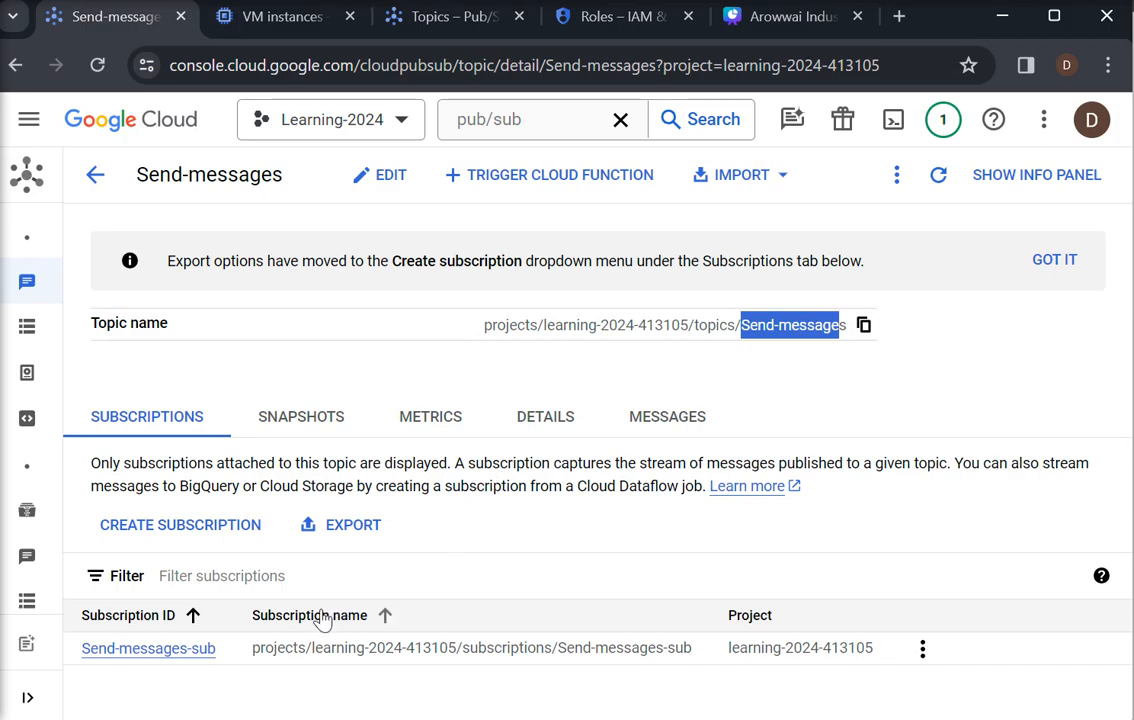
# Start a Cloud Function triggered by the Send-messages topic, keeping the 2nd gen environment
pyautogui.click(512, 182)
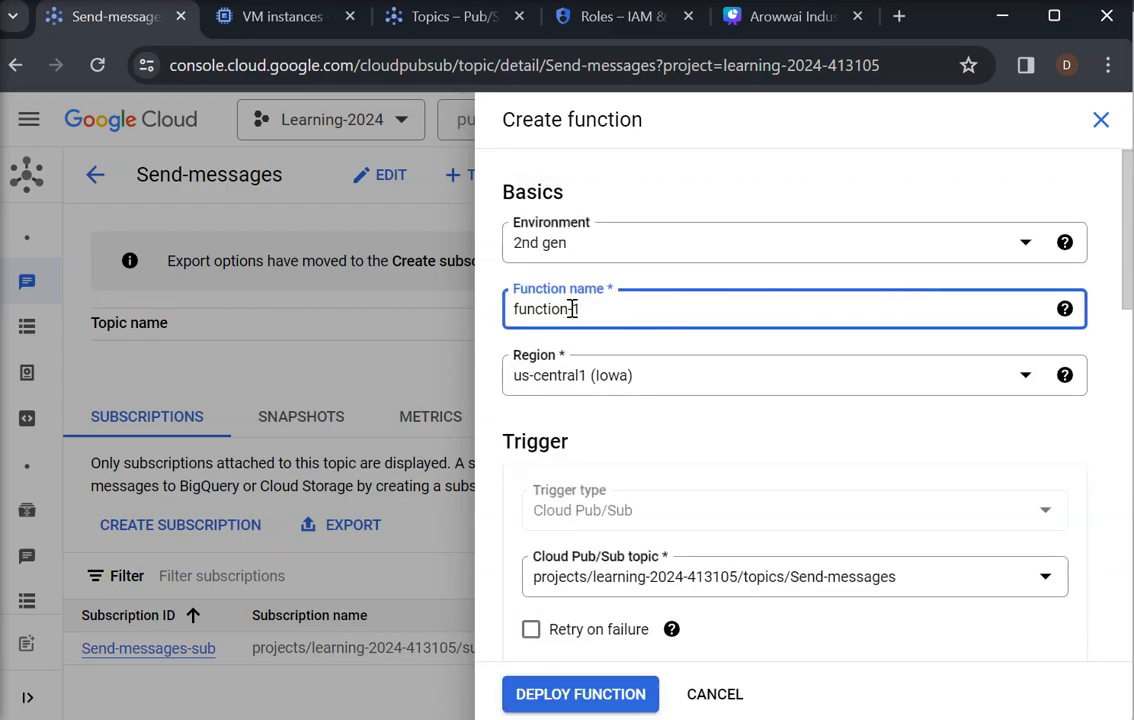
pyautogui.moveTo(575, 309); pyautogui.dragTo(510, 308)
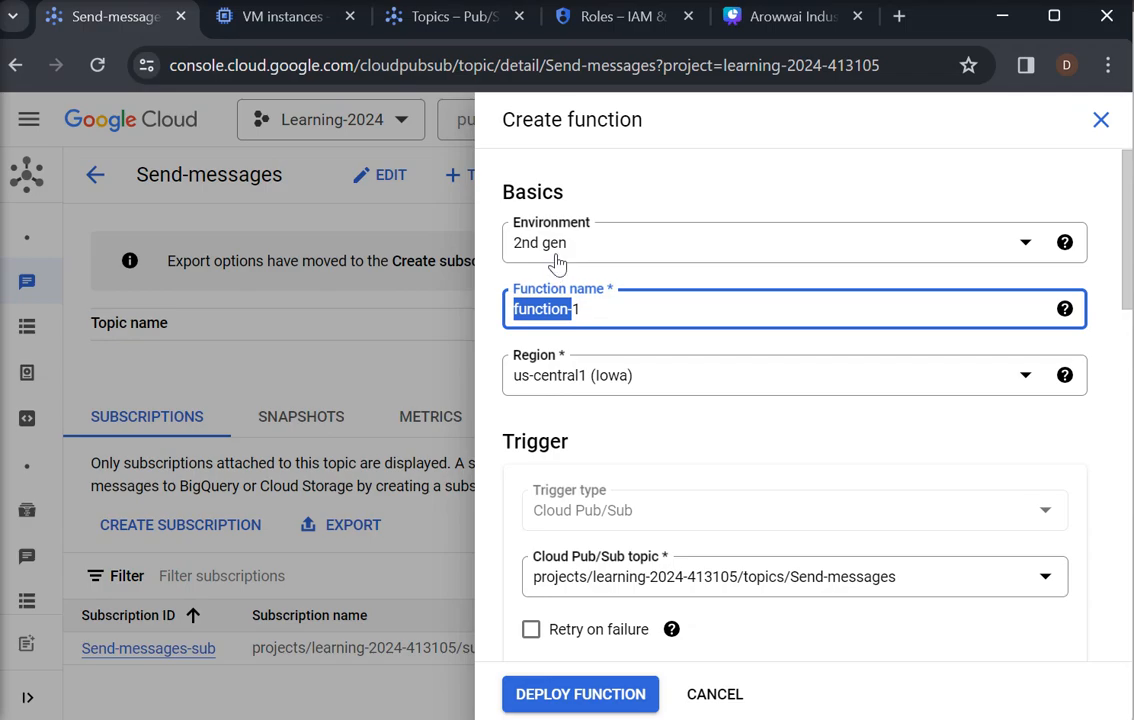
pyautogui.click(1024, 243)
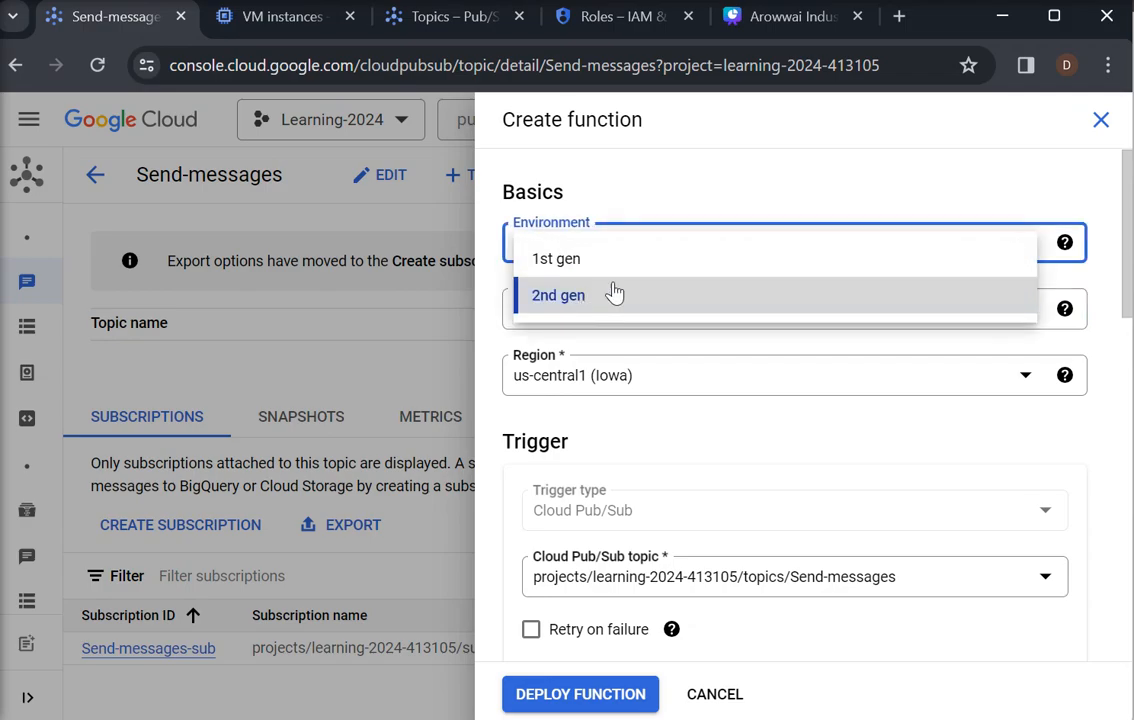
pyautogui.click(694, 166)
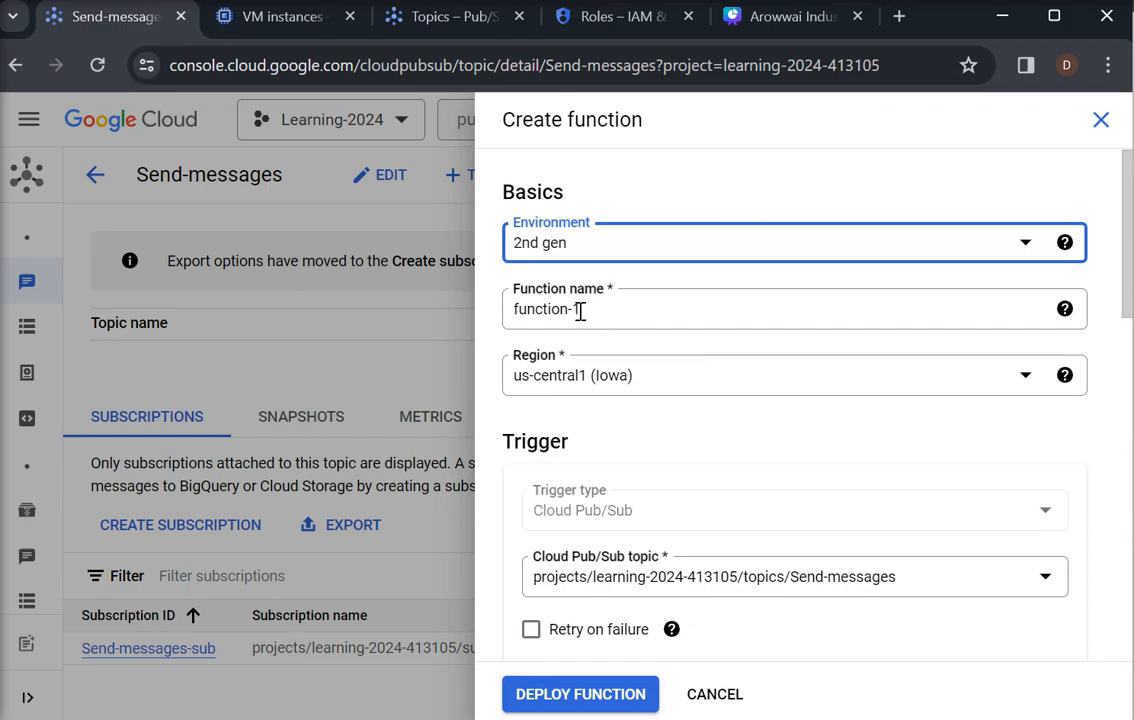
# Name the function gen2-gcp-fun-read-message-pubsub
pyautogui.moveTo(515, 310); pyautogui.dragTo(443, 299)
pyautogui.click(612, 312)
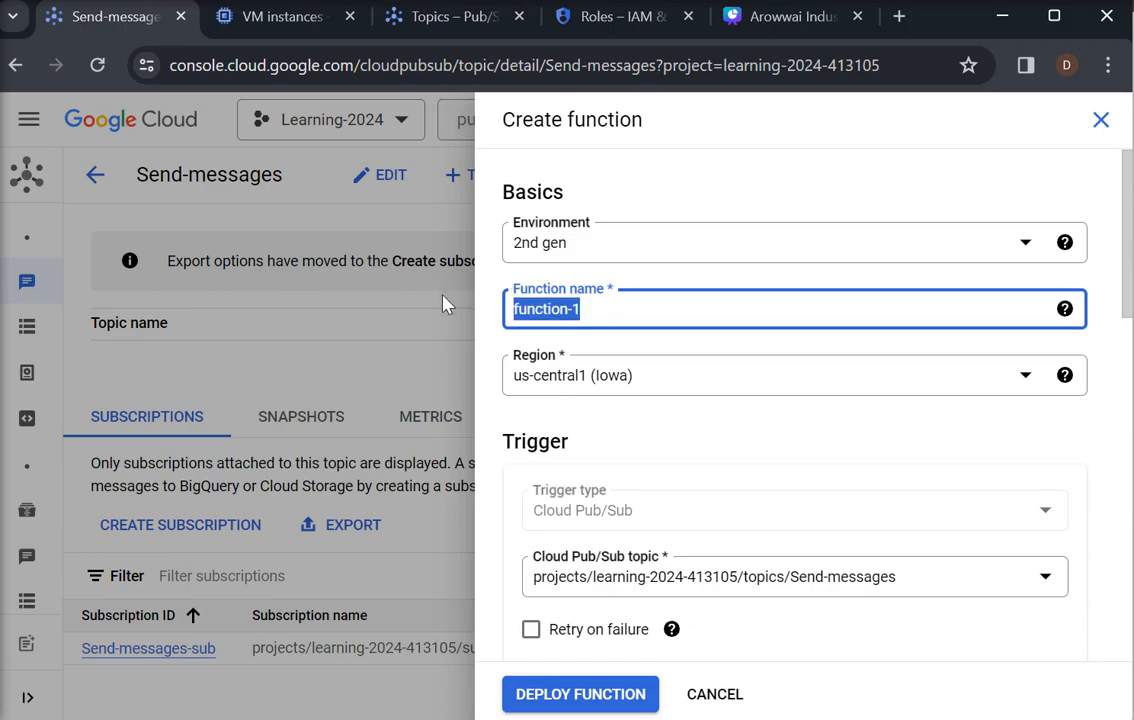
pyautogui.write('gen2-')
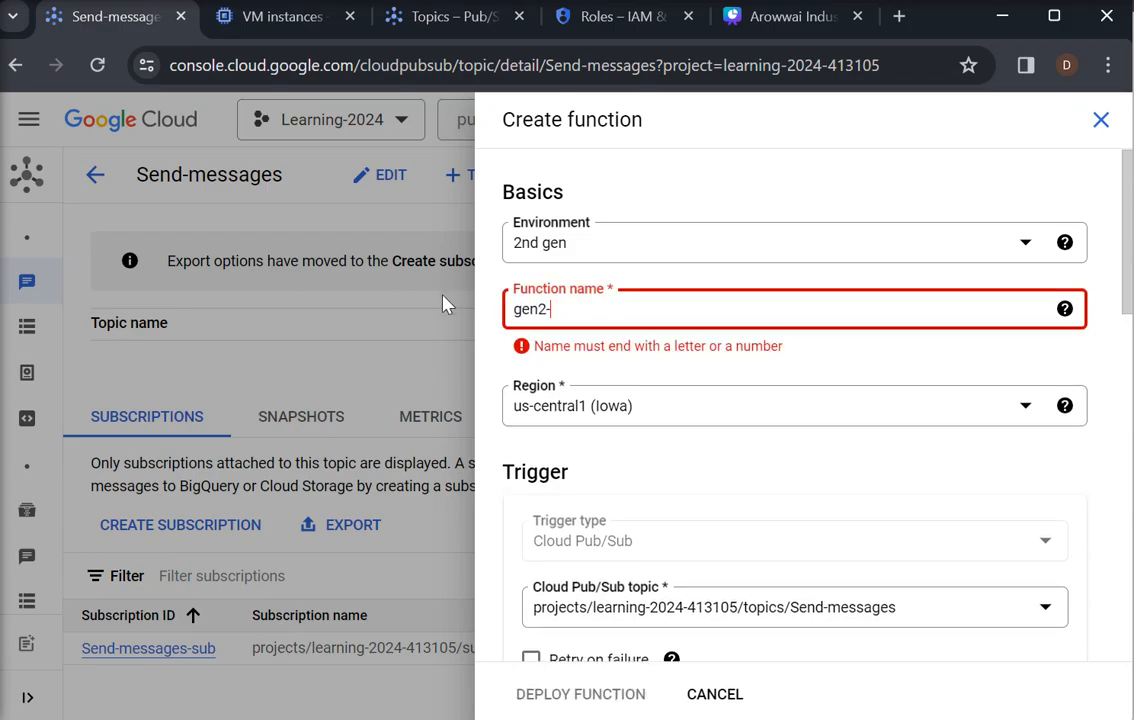
pyautogui.write('gcp')
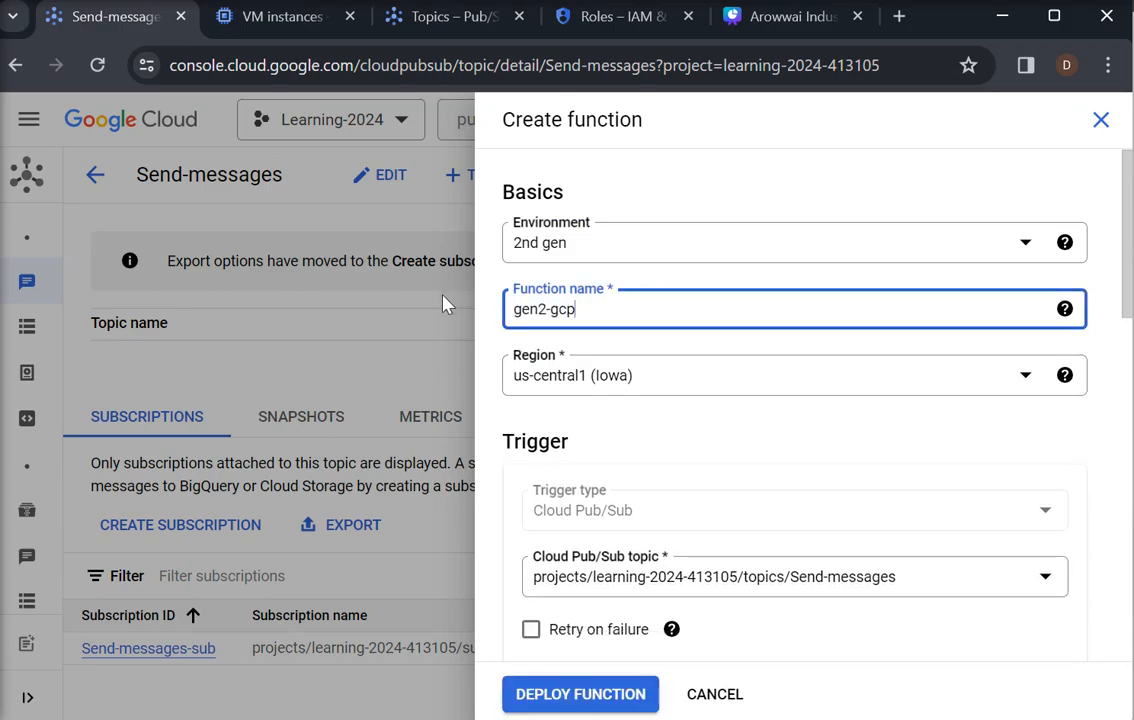
pyautogui.write('-fun')
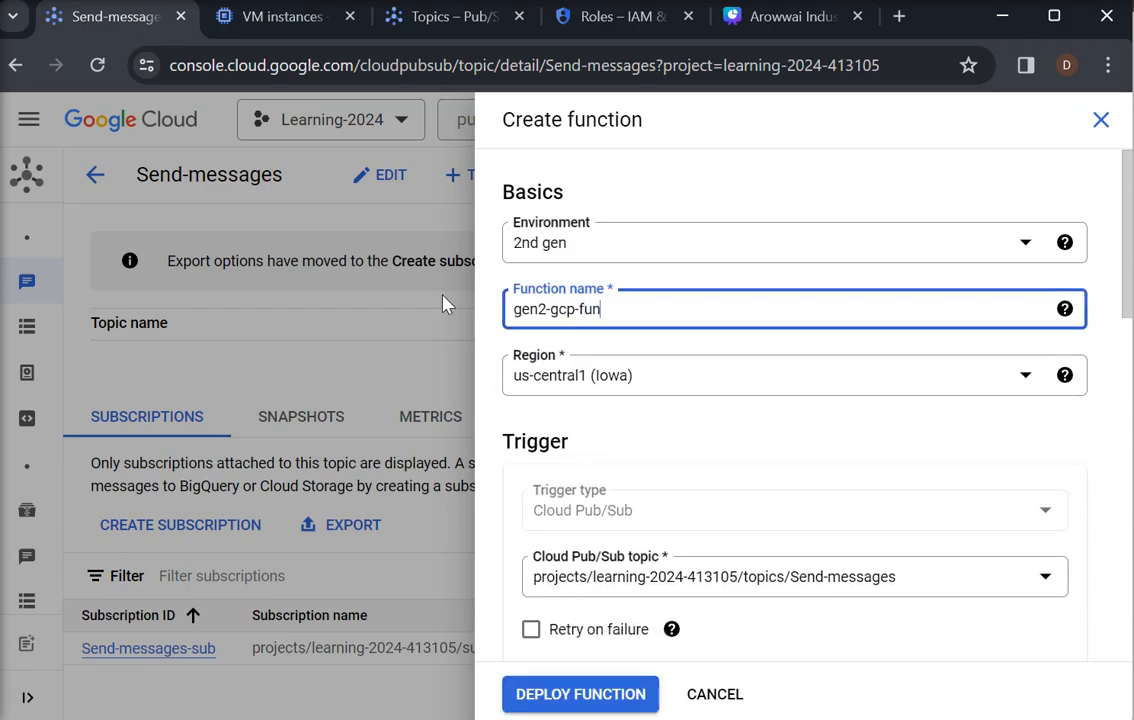
pyautogui.write('-g')
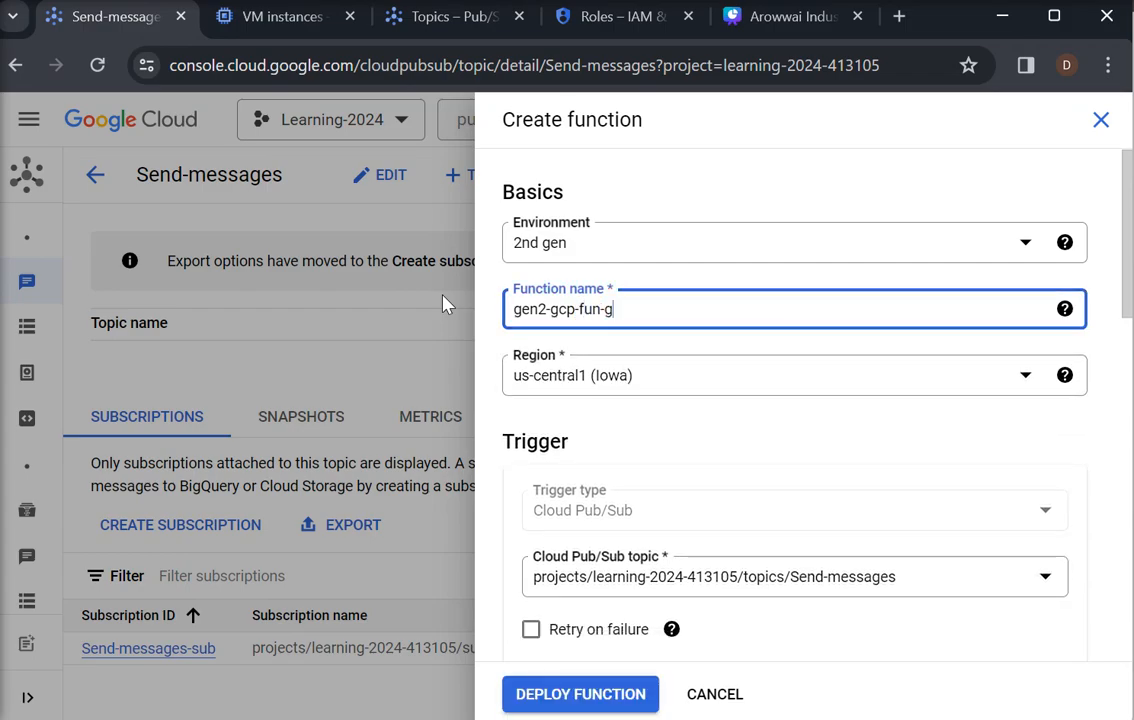
pyautogui.press('BackSpace')
pyautogui.write('read')
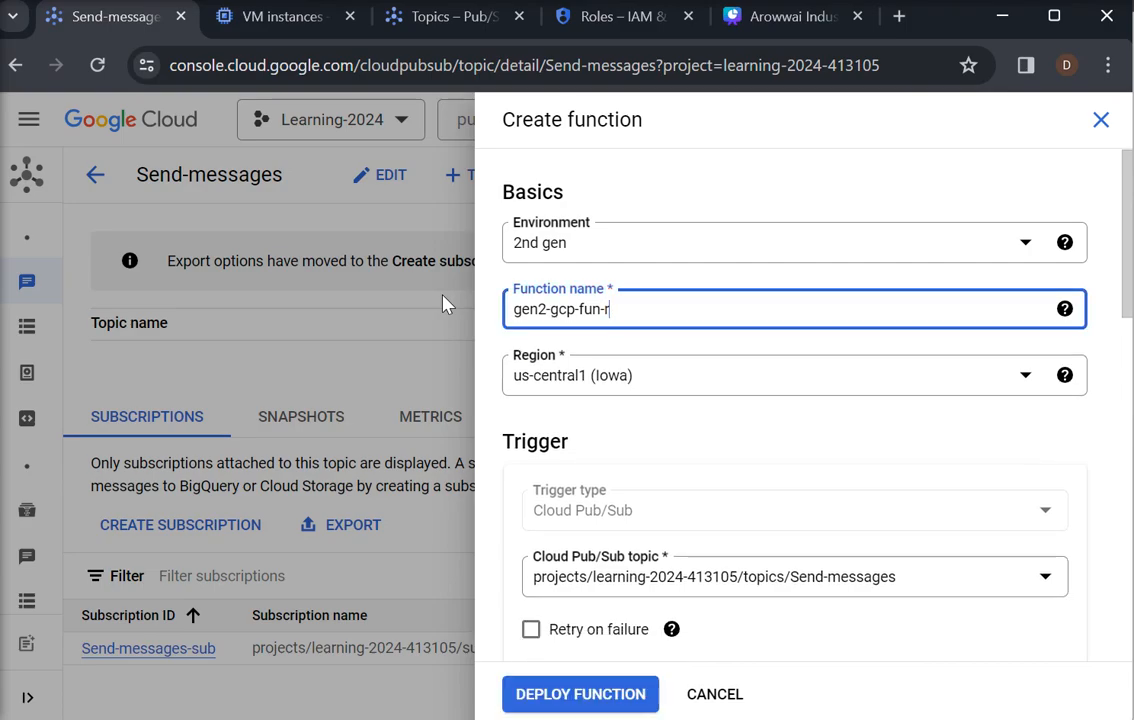
pyautogui.write('m')
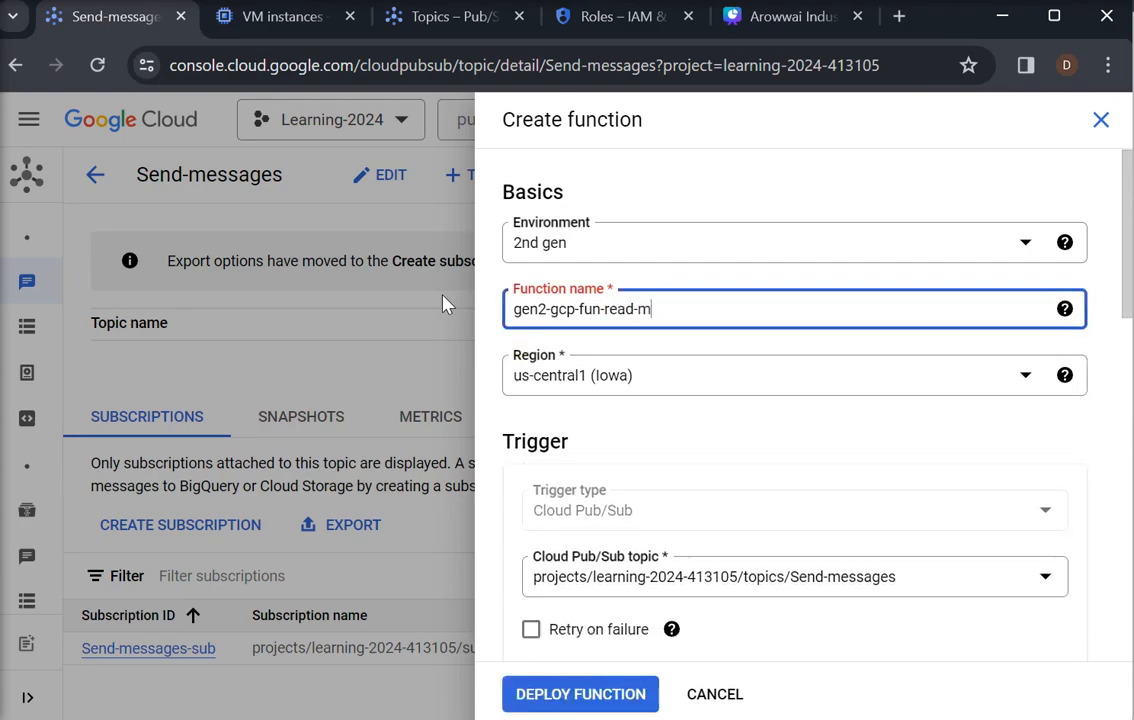
pyautogui.write('essage')
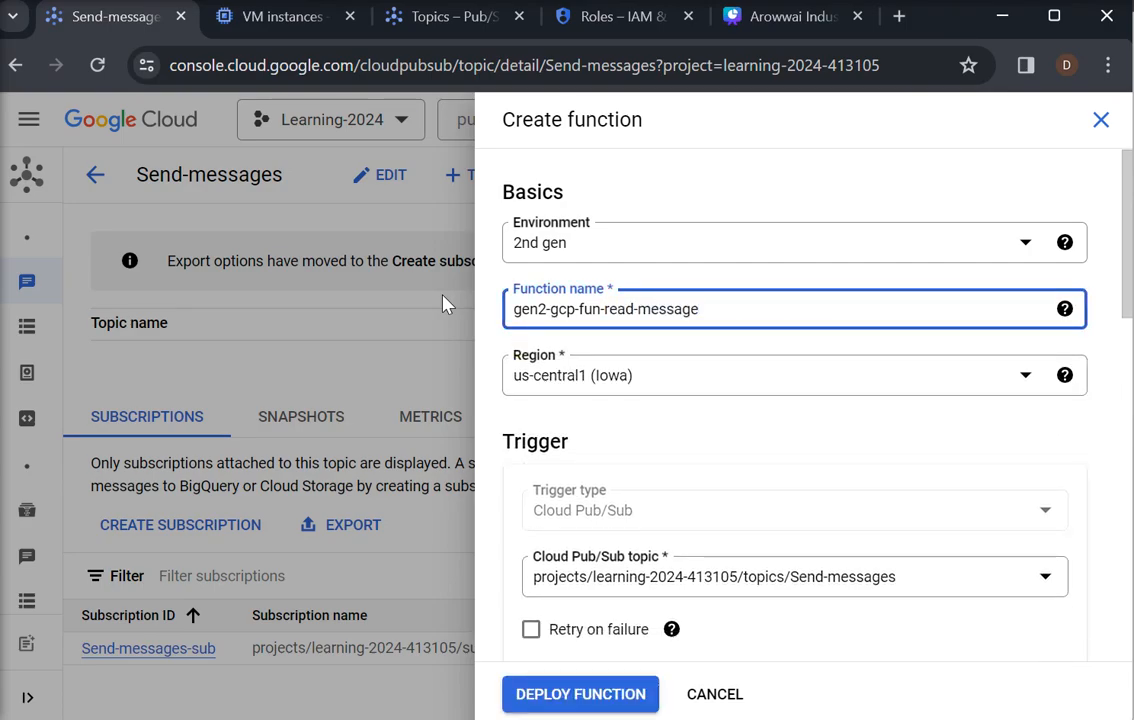
pyautogui.write('-pubsub')
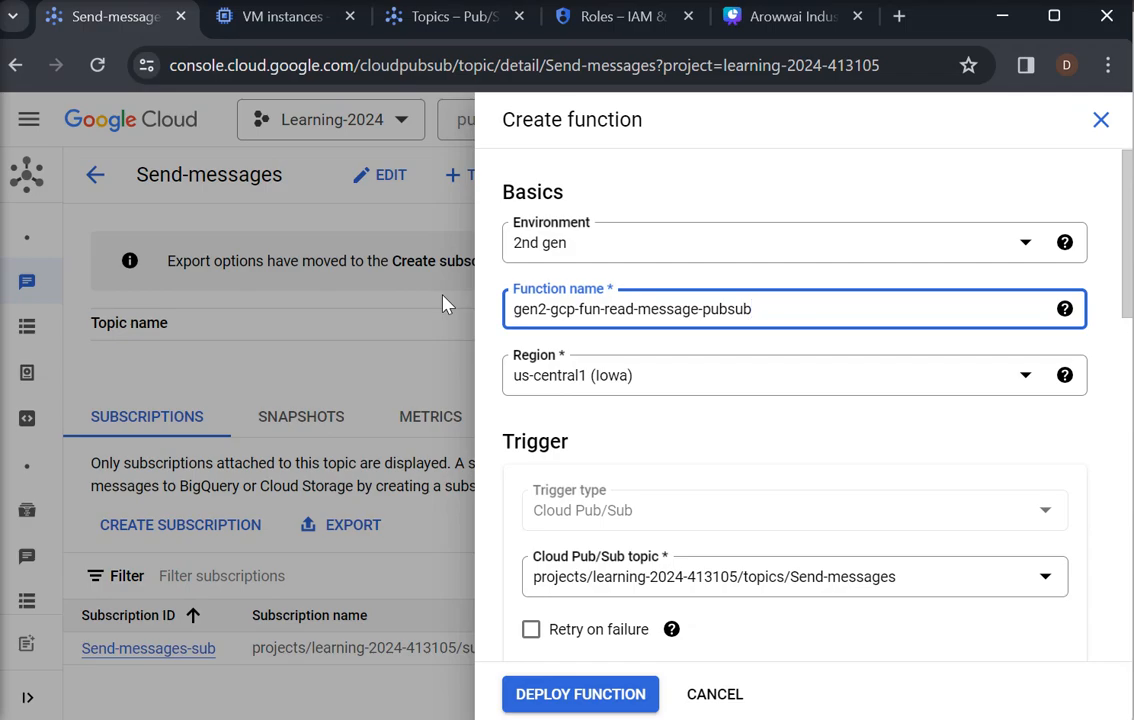
# Enable Retry on failure for the Pub/Sub trigger and expand the runtime, build, connections and security settings
pyautogui.scroll(-1, 1128, 304)
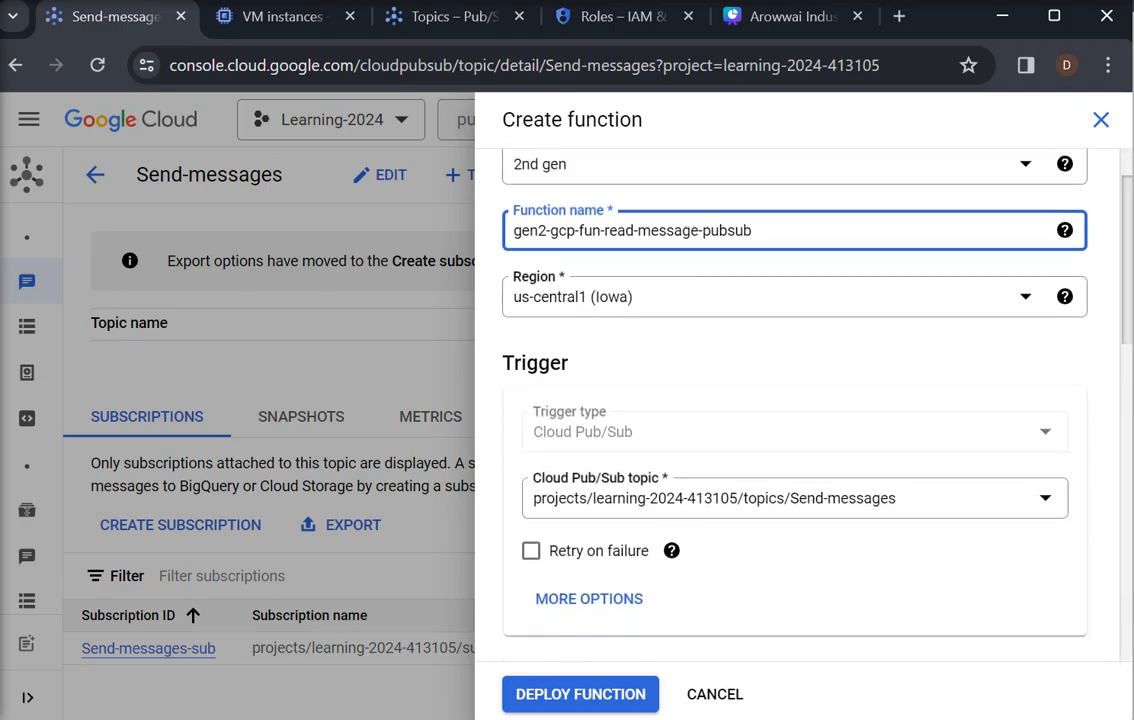
pyautogui.scroll(-1, 1128, 304)
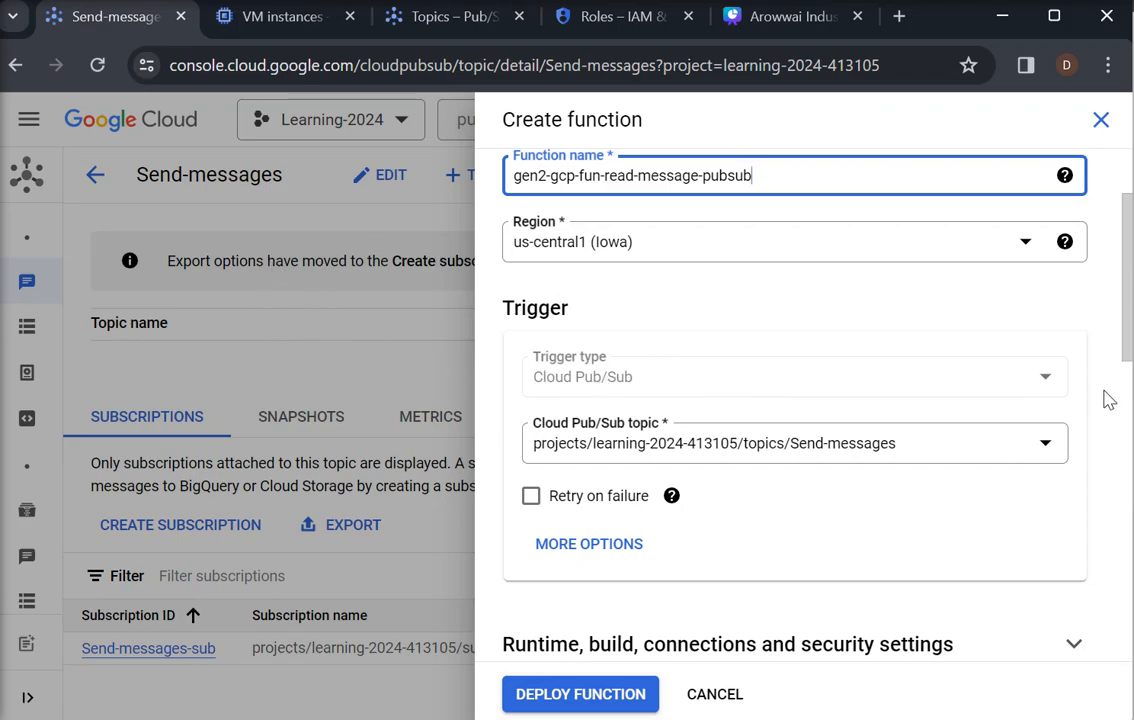
pyautogui.scroll(-2, 1108, 403)
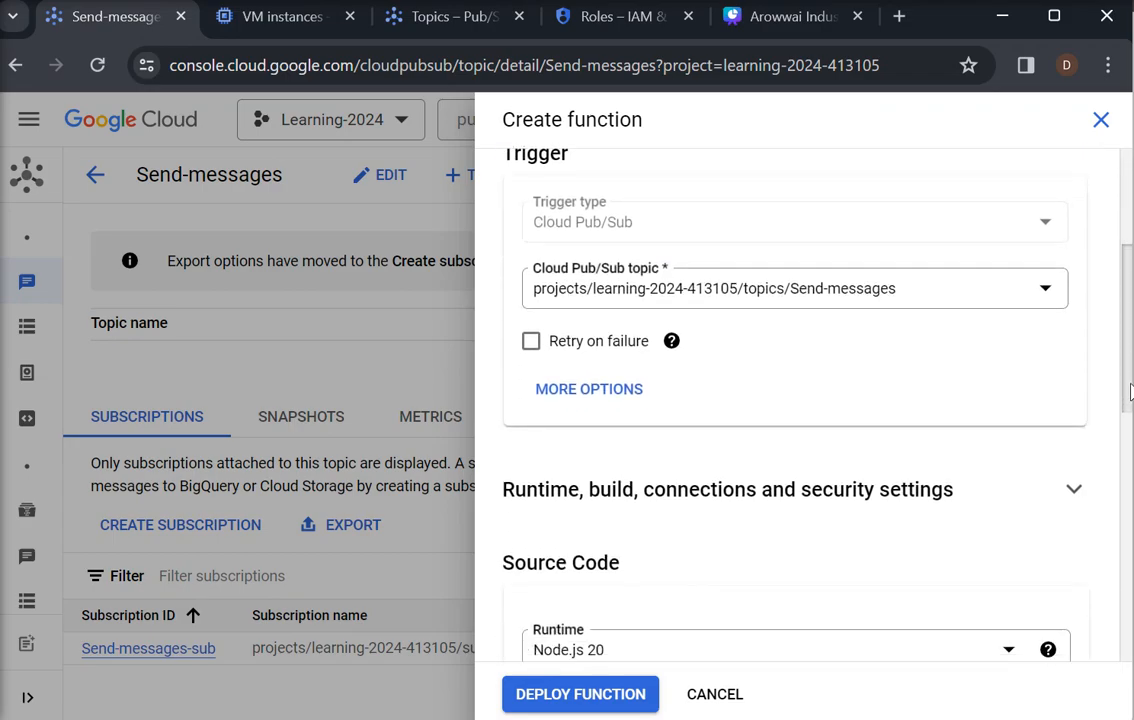
pyautogui.click(531, 345)
pyautogui.moveTo(1121, 392); pyautogui.dragTo(1127, 483)
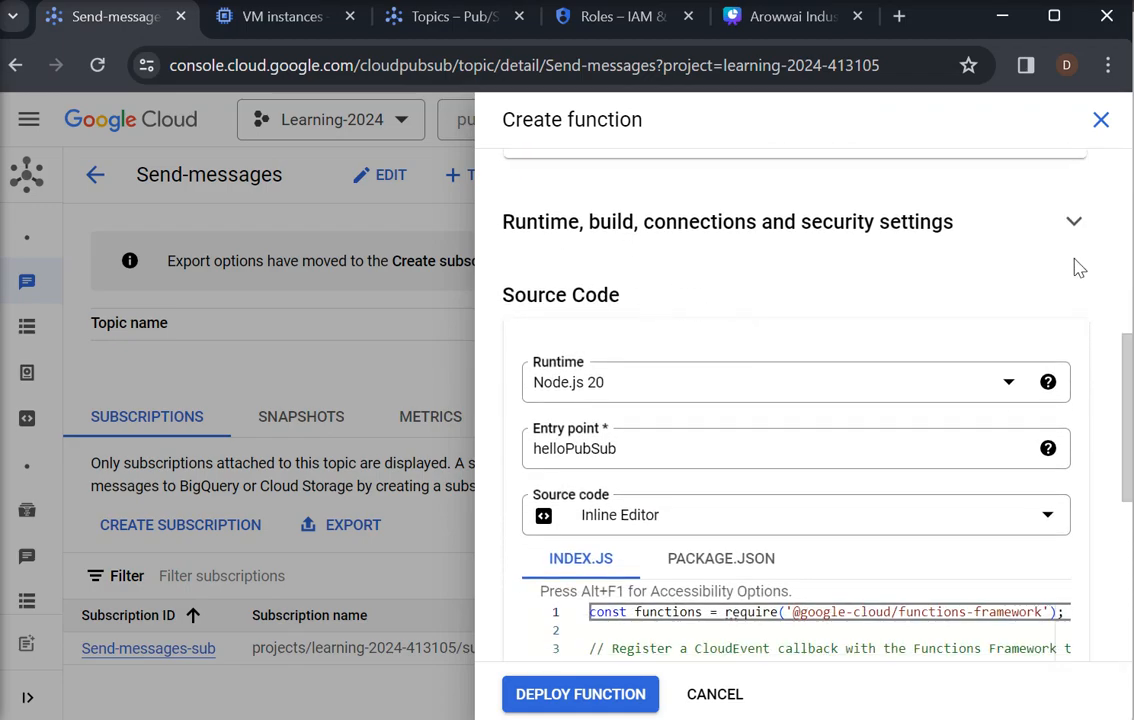
pyautogui.click(1073, 230)
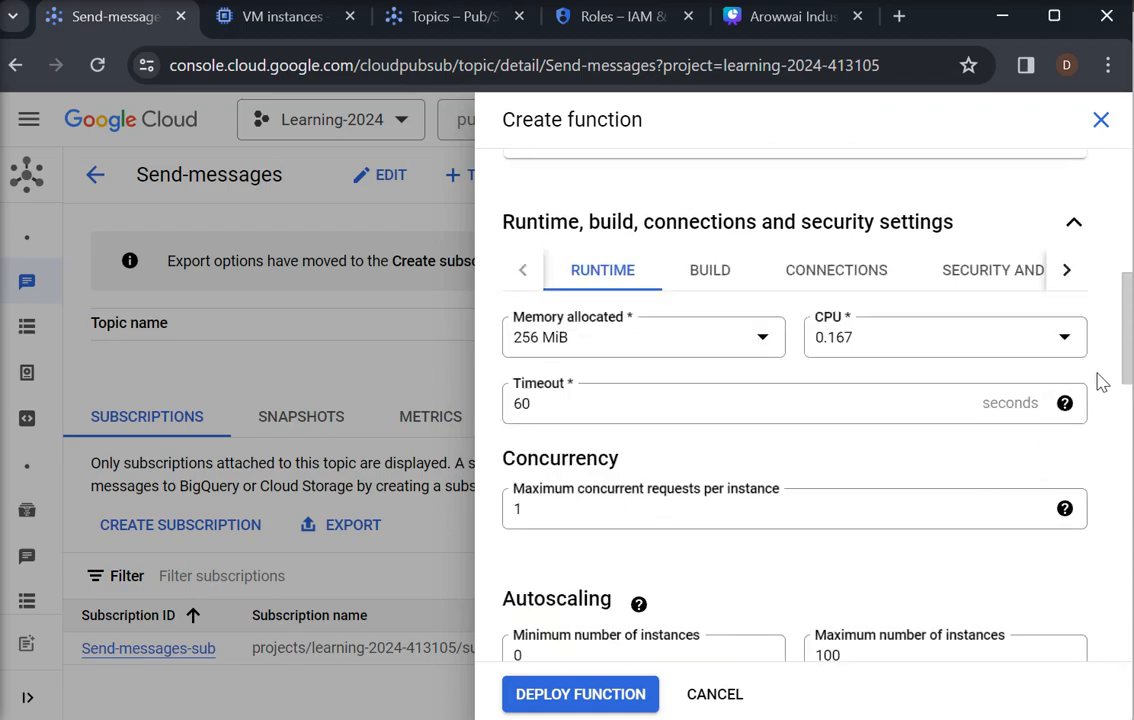
# Set the function's timeout to 120 seconds and its maximum number of instances to 5
pyautogui.moveTo(1122, 347); pyautogui.dragTo(1127, 453)
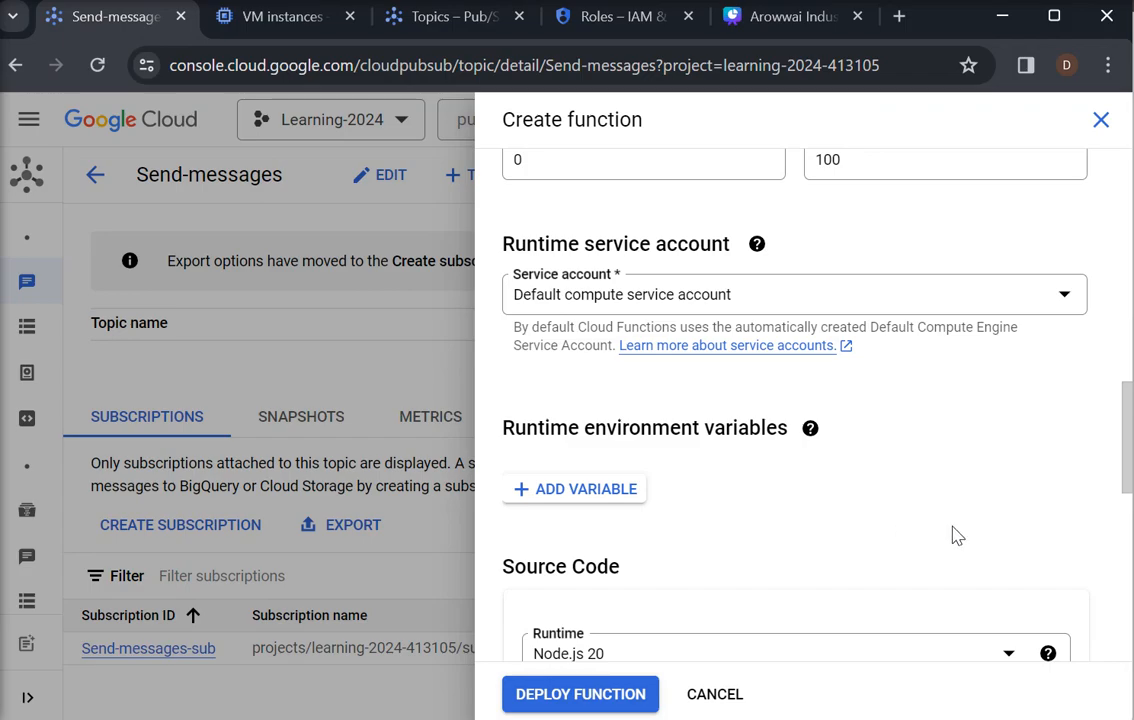
pyautogui.moveTo(1121, 456); pyautogui.dragTo(1131, 356)
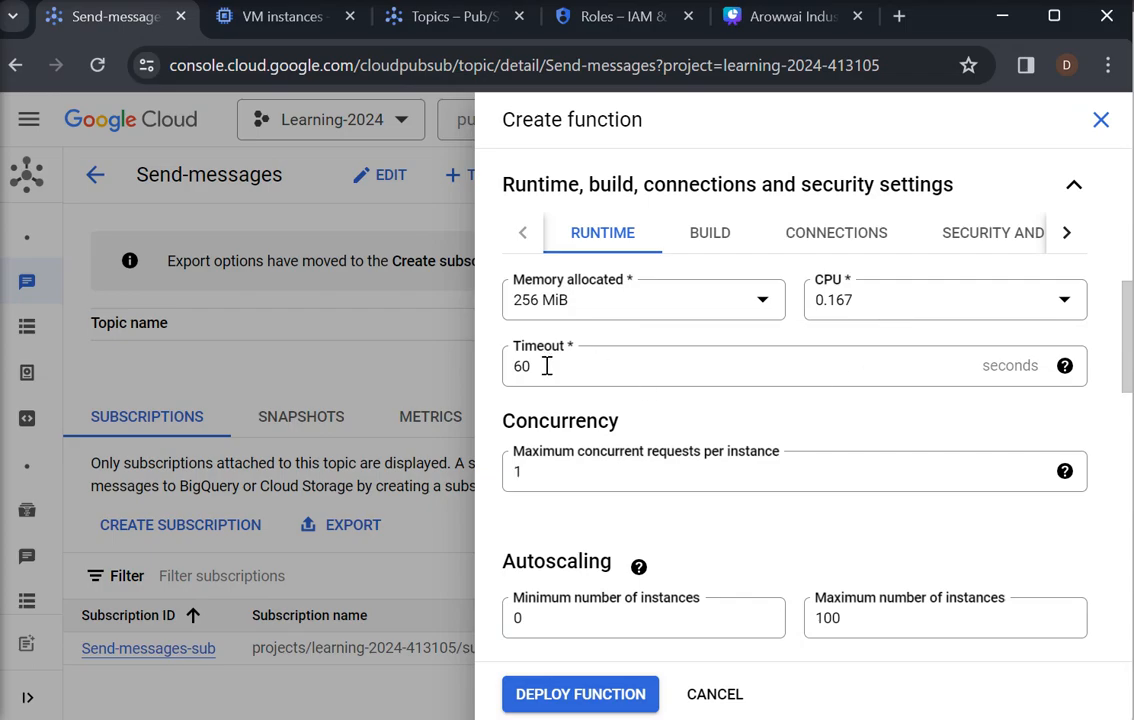
pyautogui.moveTo(547, 366); pyautogui.dragTo(497, 370)
pyautogui.write('120')
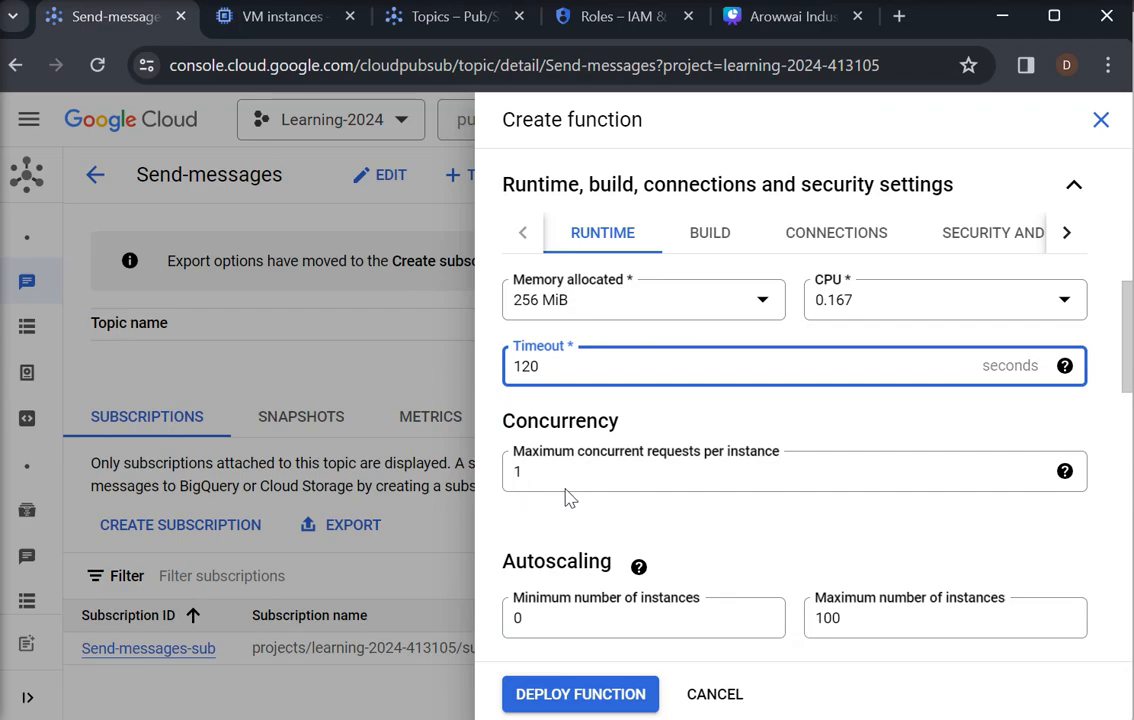
pyautogui.scroll(-2, 1125, 418)
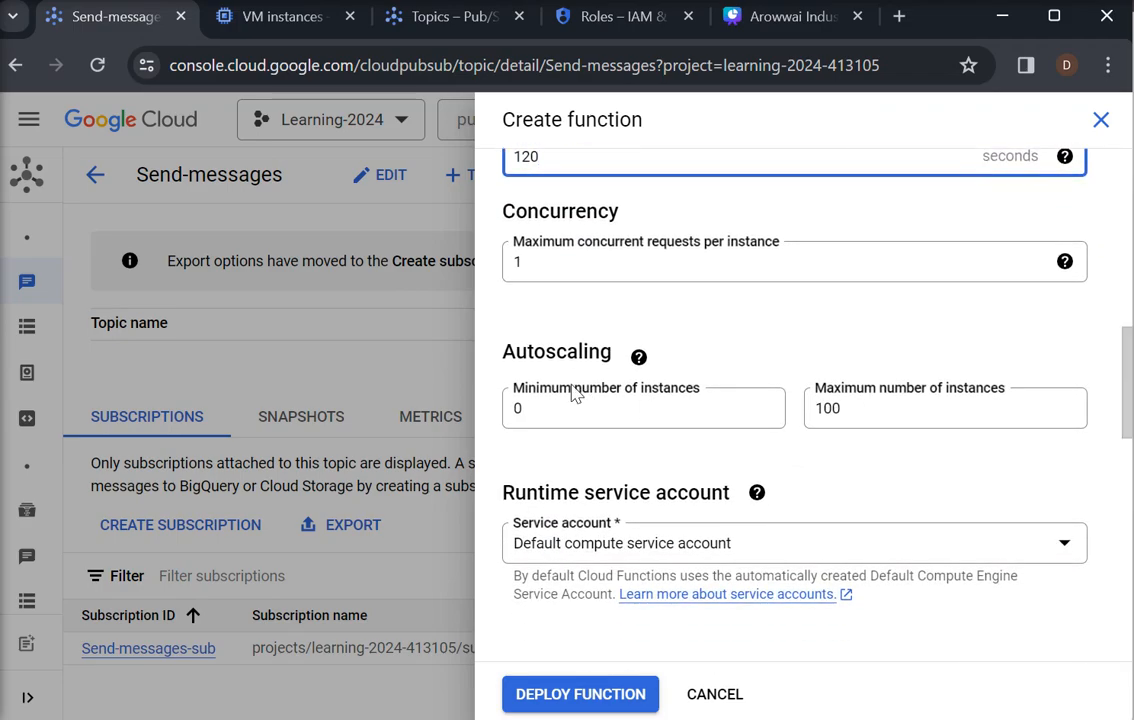
pyautogui.moveTo(853, 410); pyautogui.dragTo(810, 418)
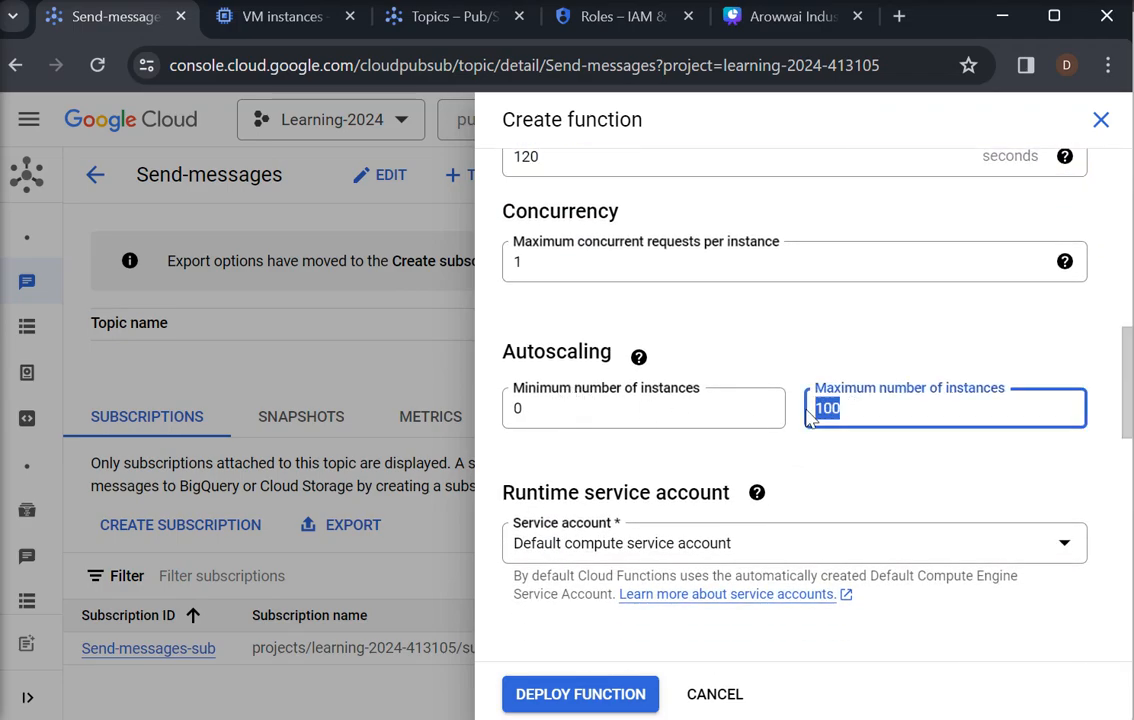
pyautogui.write('5')
# Check the available runtime service accounts, keeping the default compute service account
pyautogui.scroll(-2, 1120, 400)
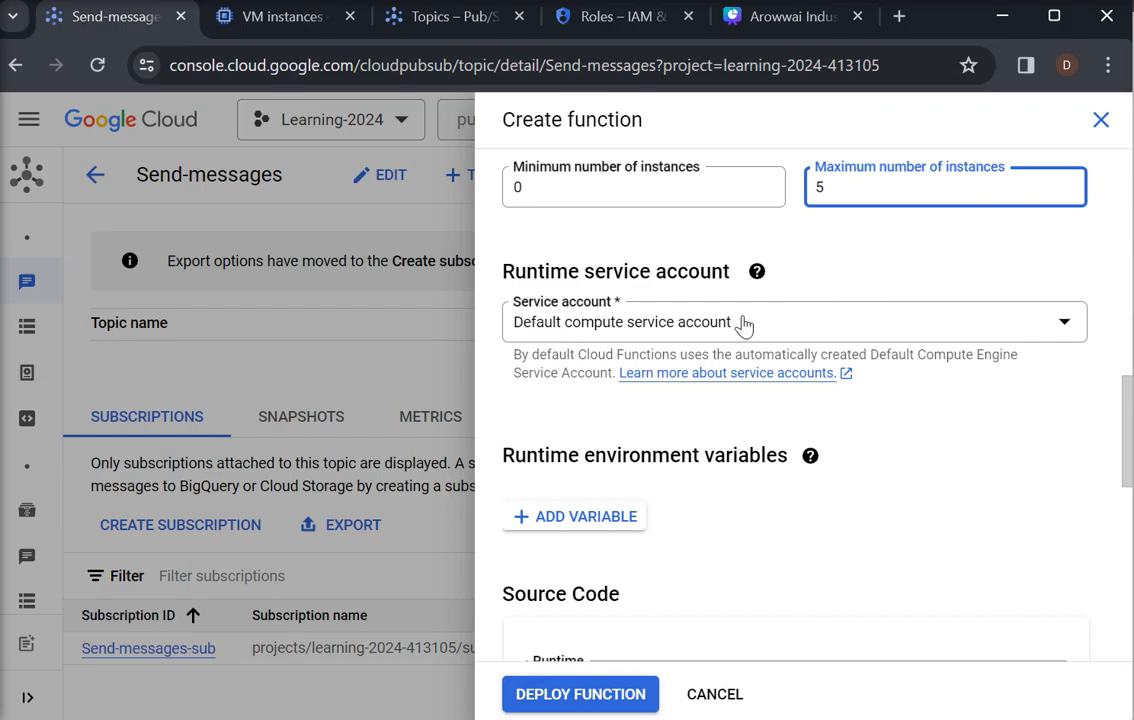
pyautogui.click(1060, 330)
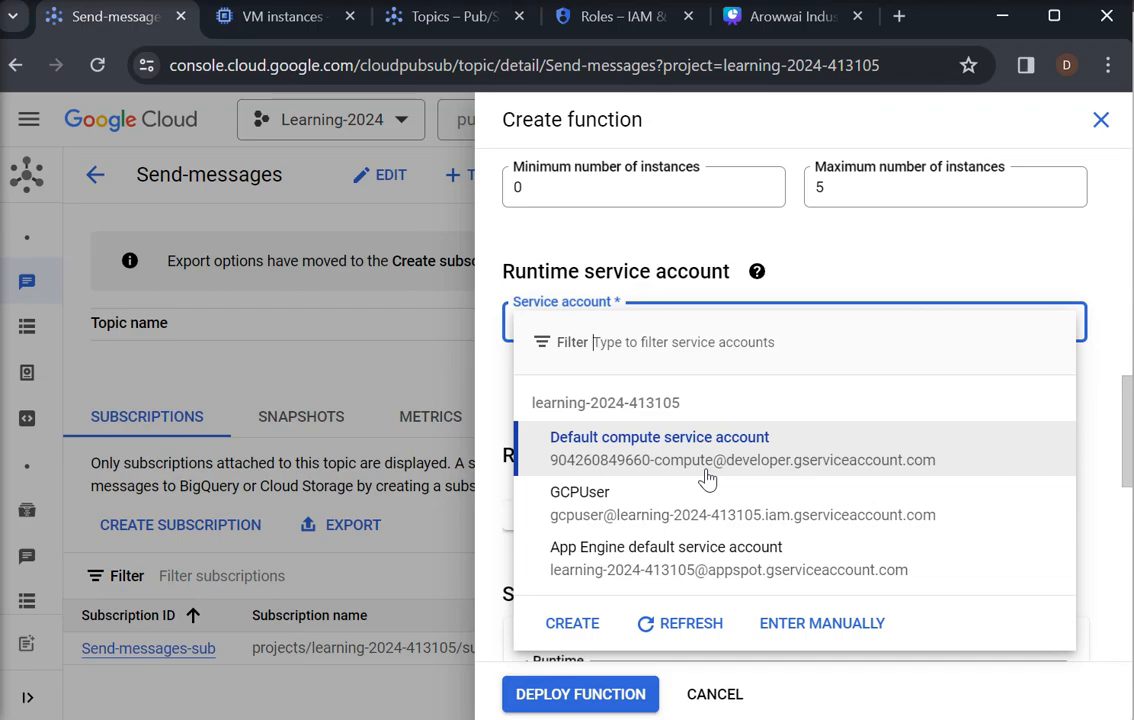
pyautogui.click(979, 249)
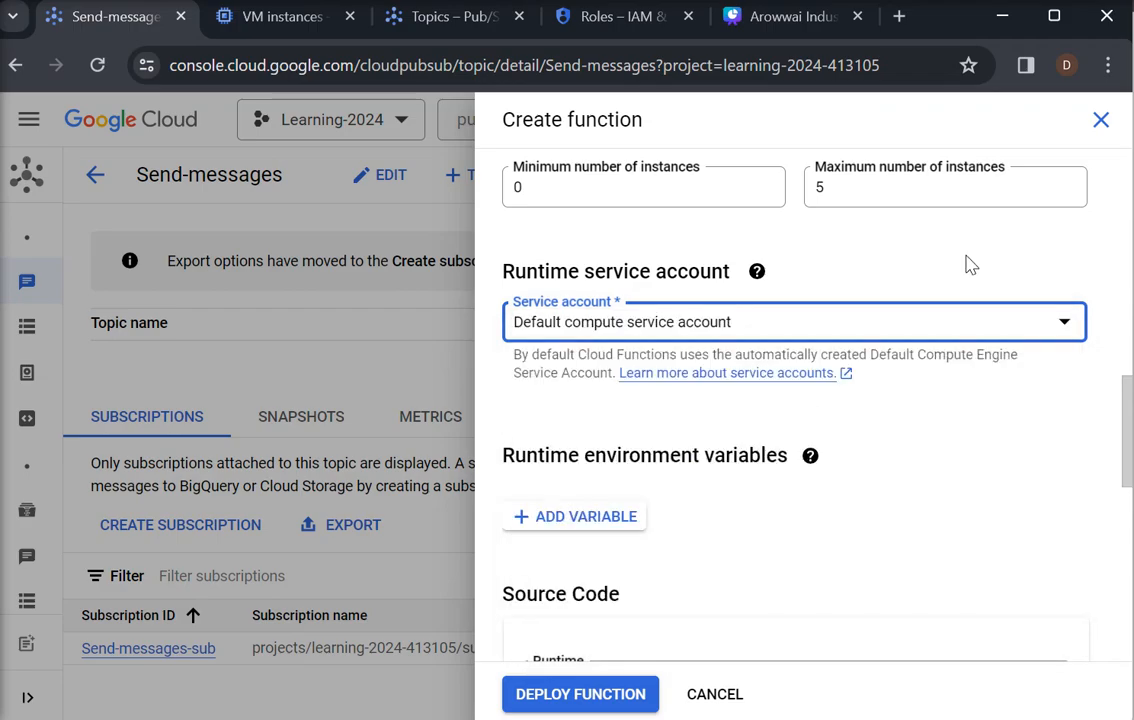
# Change the source code runtime to Python 3.12
pyautogui.moveTo(1128, 433); pyautogui.dragTo(1128, 485)
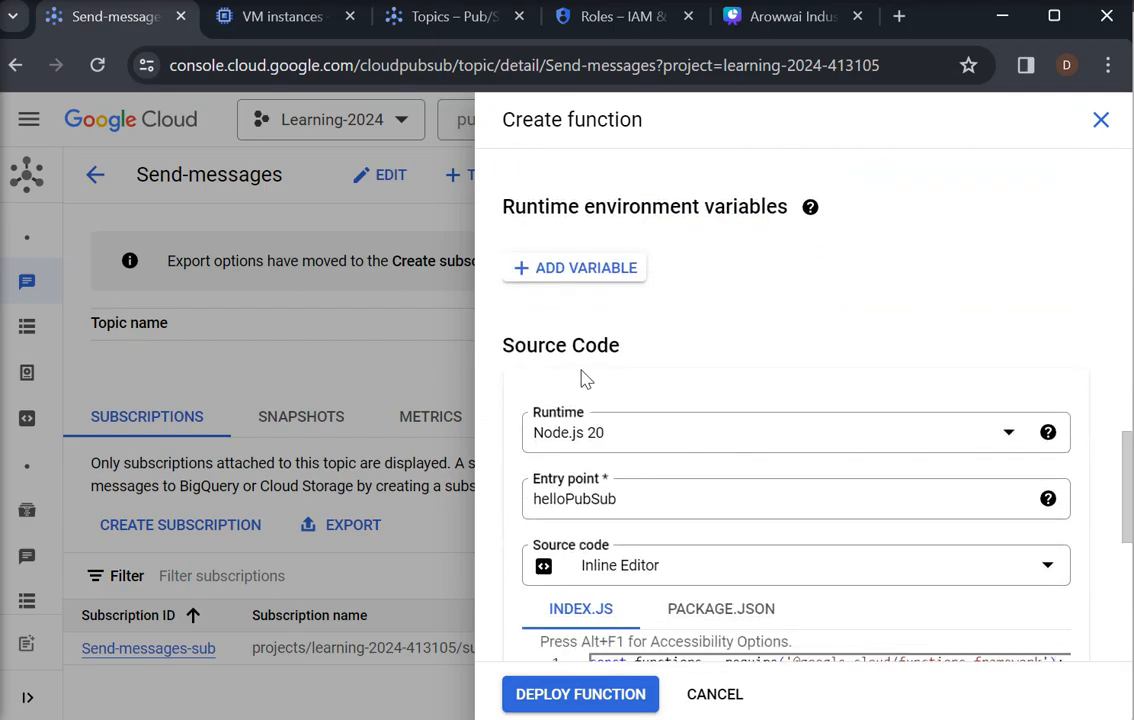
pyautogui.click(1006, 440)
pyautogui.moveTo(1018, 286); pyautogui.dragTo(1013, 200)
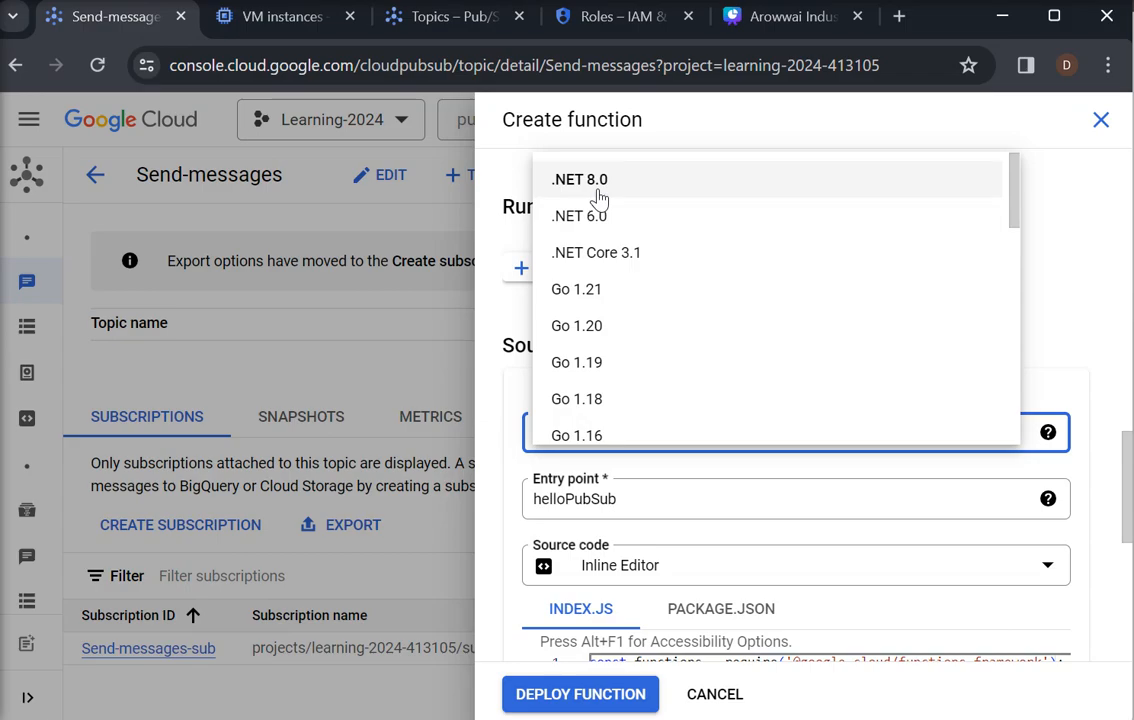
pyautogui.moveTo(1015, 220); pyautogui.dragTo(999, 380)
pyautogui.click(595, 300)
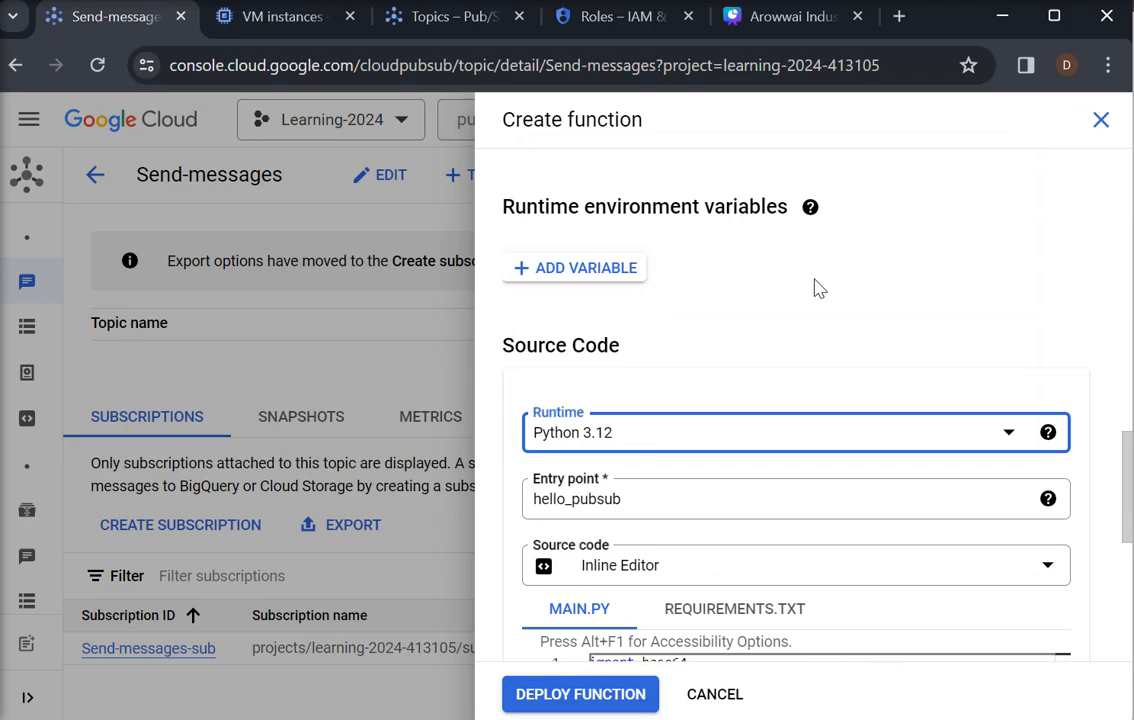
# Rename the hello_pubsub function in main.py to trigger_pubsub
pyautogui.moveTo(1128, 456); pyautogui.dragTo(1128, 518)
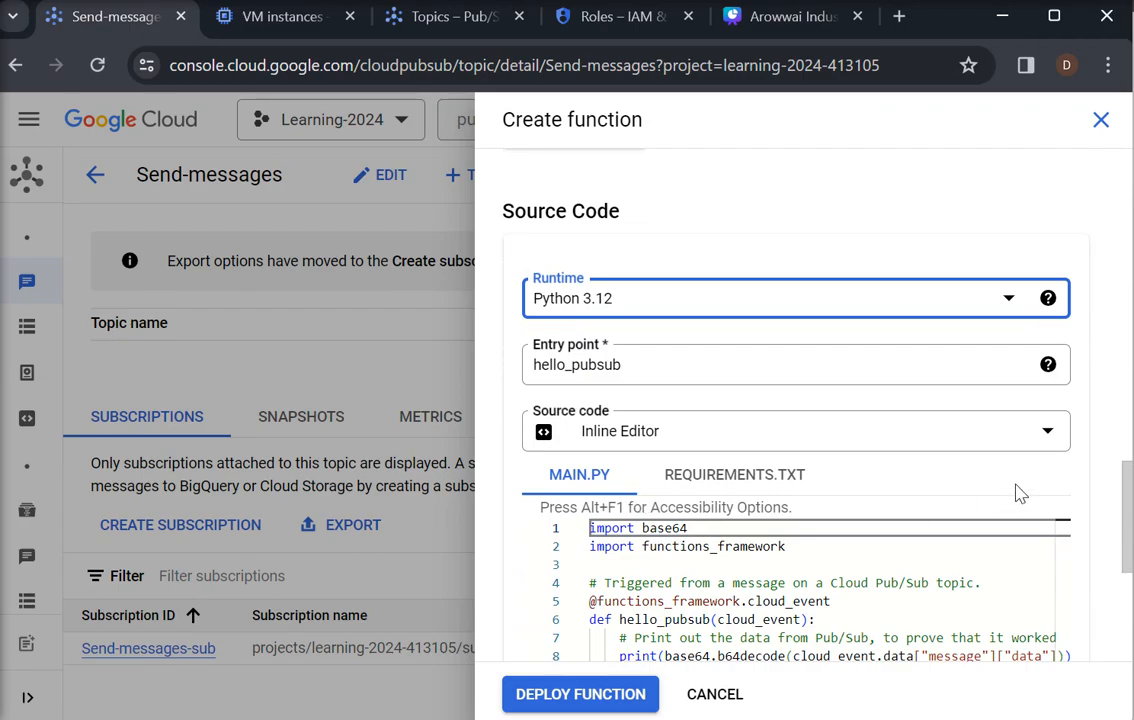
pyautogui.moveTo(1128, 505); pyautogui.dragTo(1128, 556)
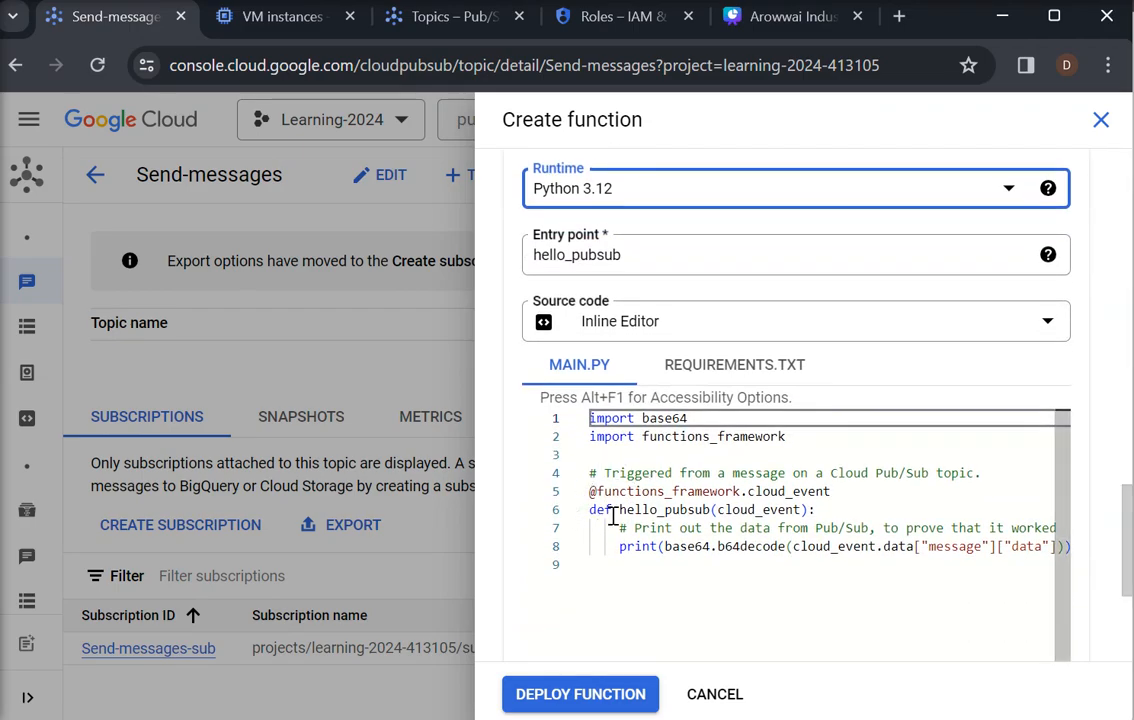
pyautogui.moveTo(619, 510); pyautogui.dragTo(651, 510)
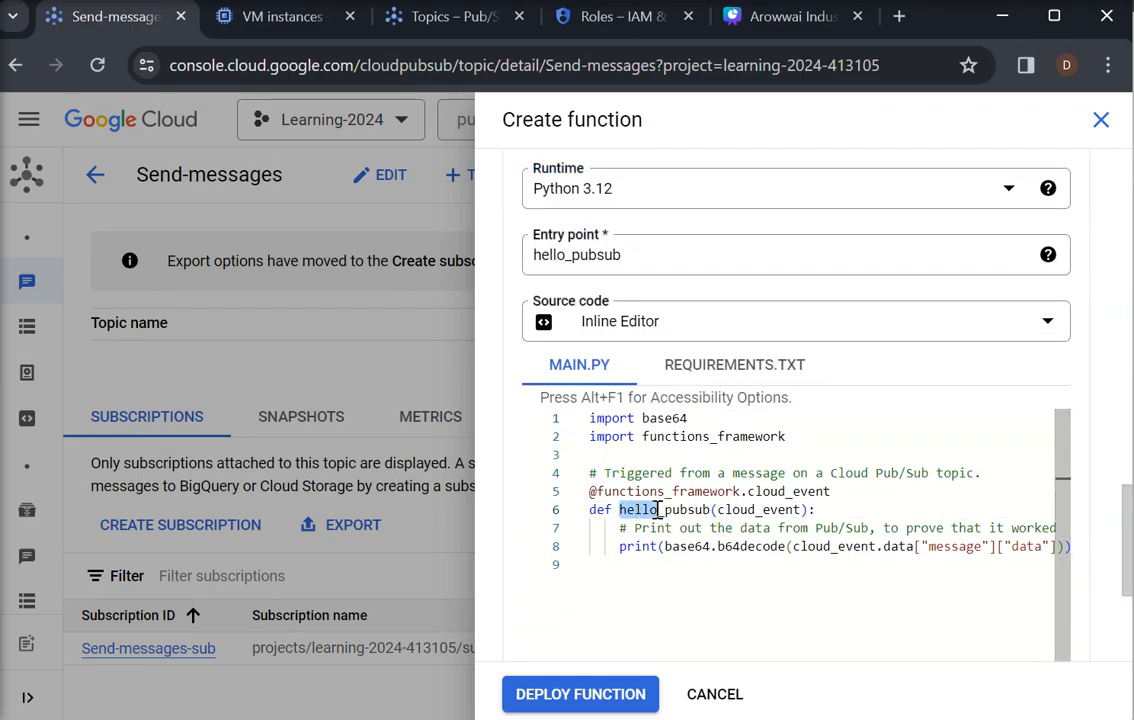
pyautogui.write('te')
pyautogui.write('ig')
pyautogui.write('gger')
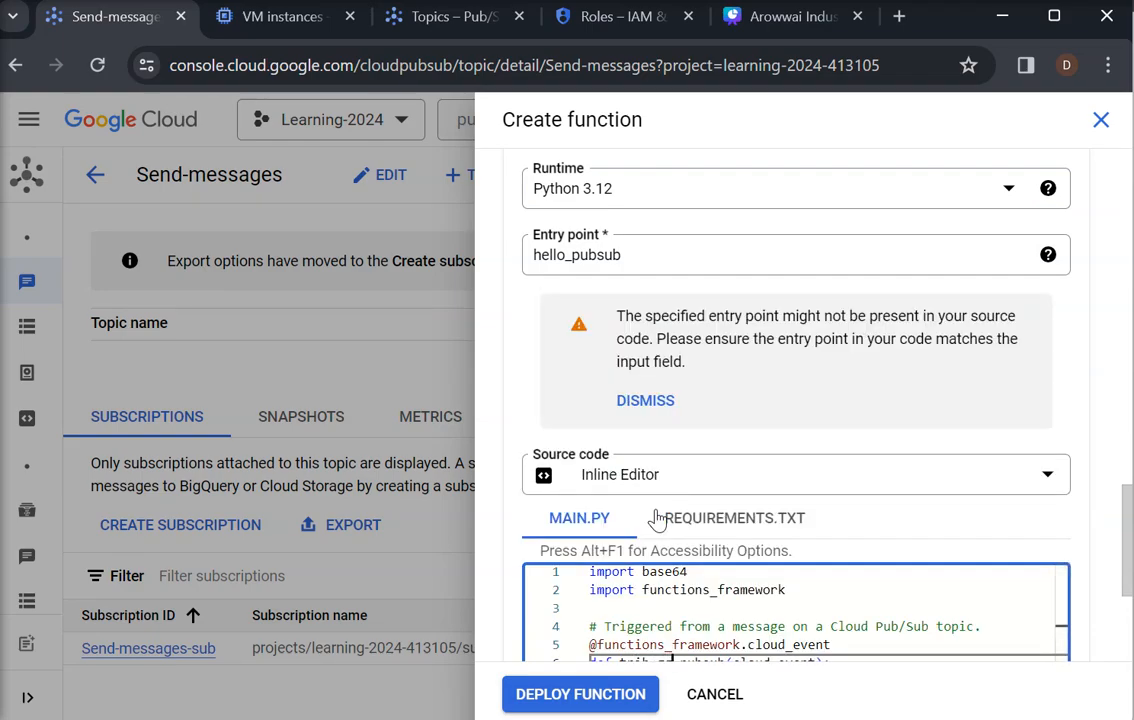
pyautogui.scroll(-2, 1130, 510)
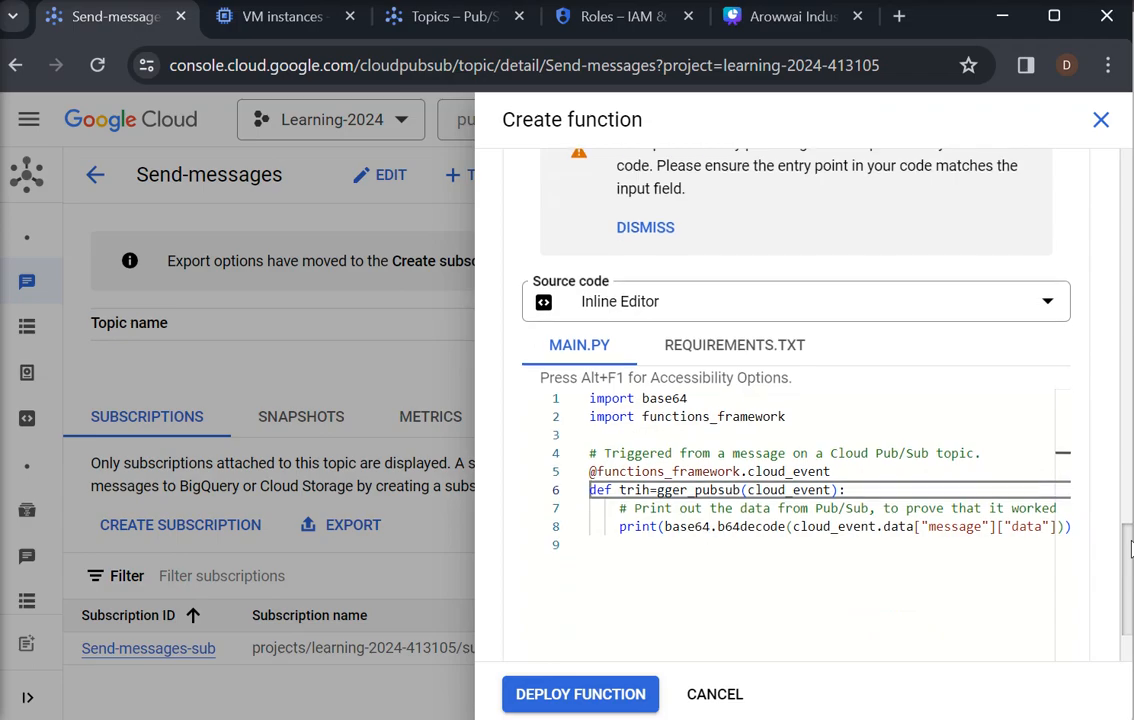
pyautogui.click(665, 487)
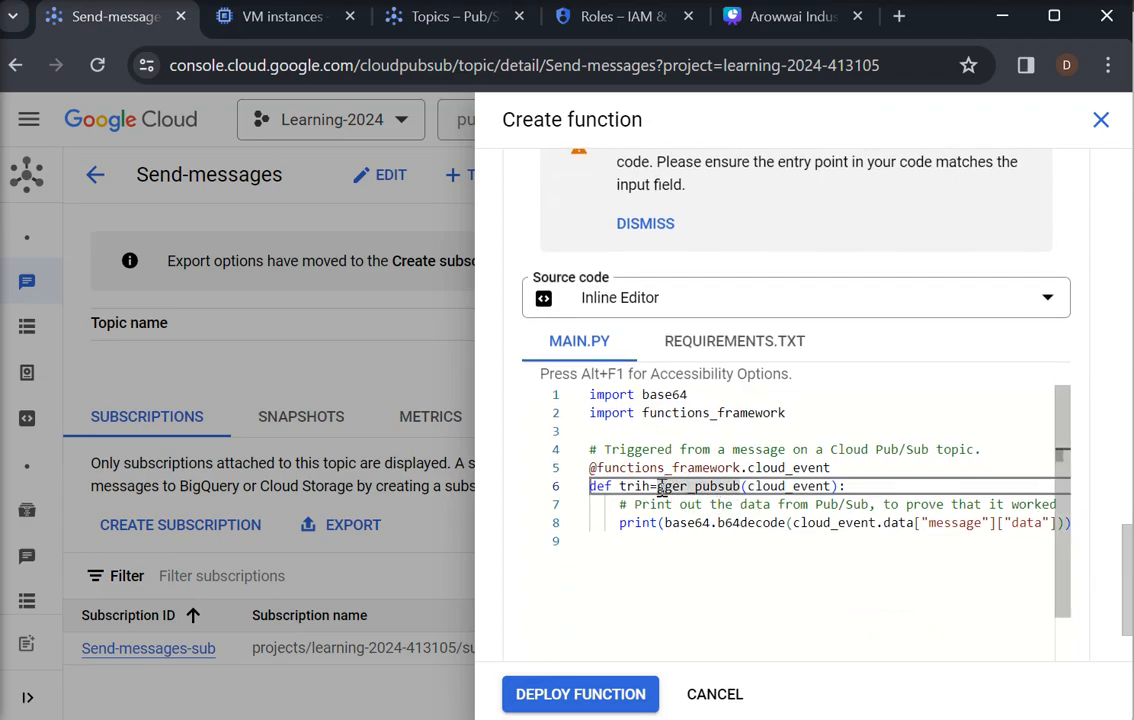
pyautogui.press('BackSpace')
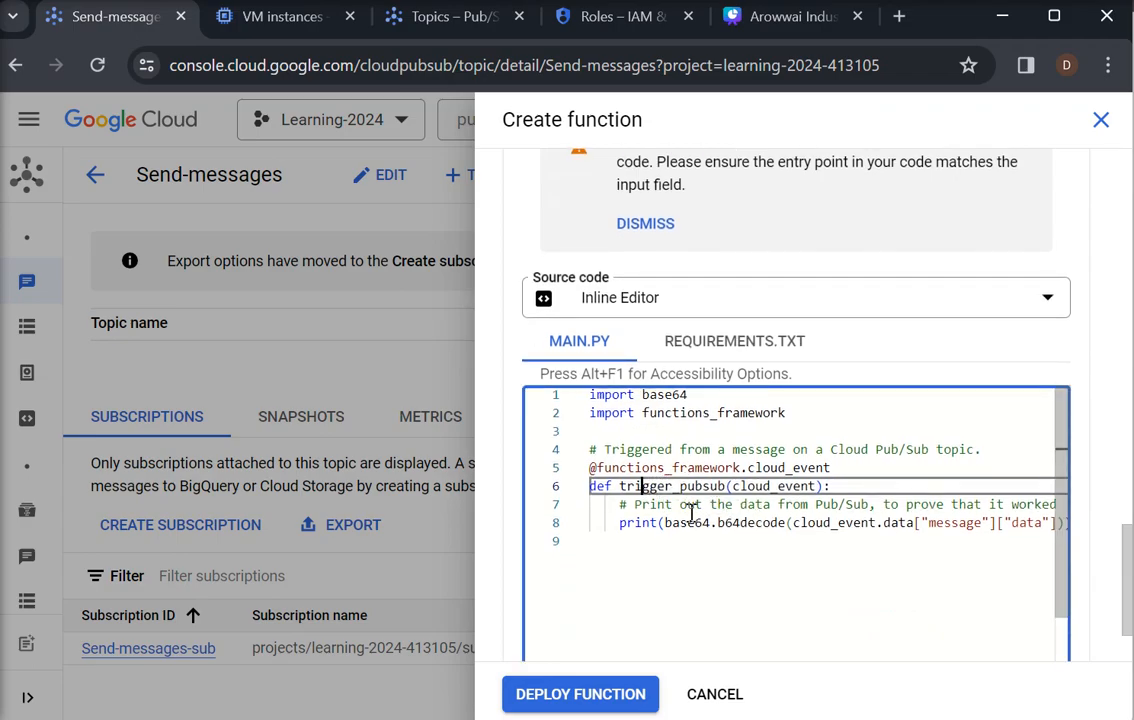
pyautogui.click(676, 486)
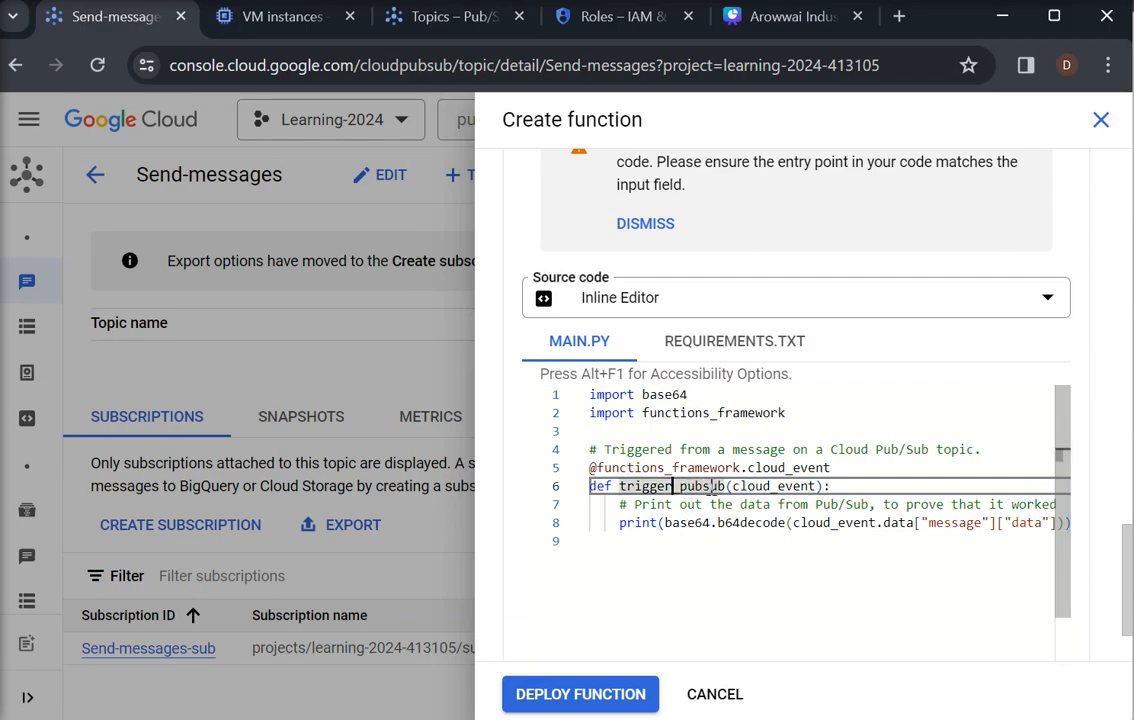
# Copy the function name trigger_pubsub from main.py and set it as the entry point
pyautogui.click(729, 486)
pyautogui.moveTo(729, 486); pyautogui.dragTo(620, 486)
pyautogui.hotkey('ctrl', 'c')
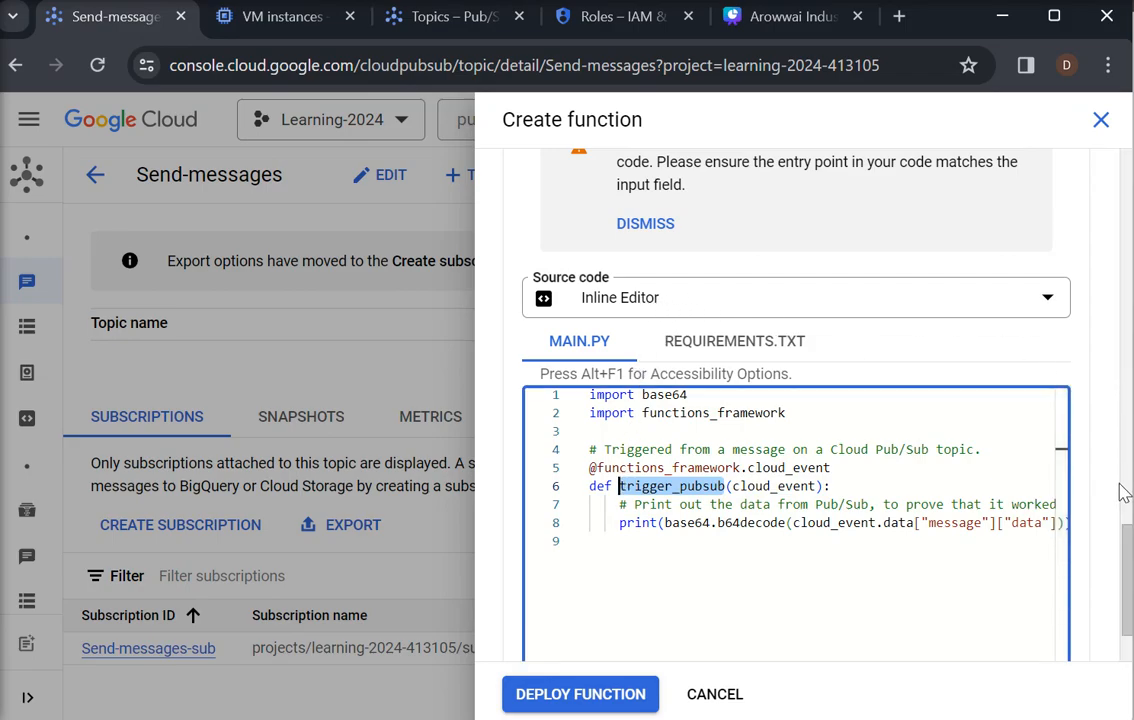
pyautogui.scroll(3, 800, 400)
pyautogui.moveTo(624, 244); pyautogui.dragTo(507, 249)
pyautogui.hotkey('ctrl', 'v')
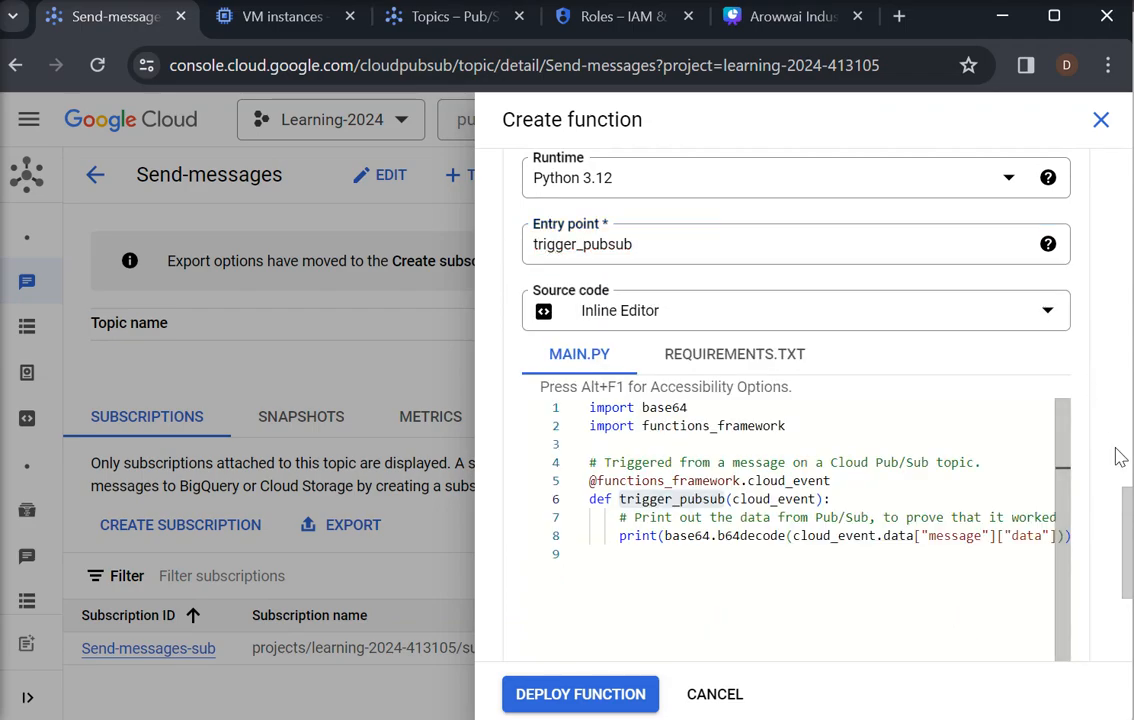
# Examine the dependencies in requirements.txt and the trigger_pubsub code in main.py that decodes and prints the message data
pyautogui.click(737, 355)
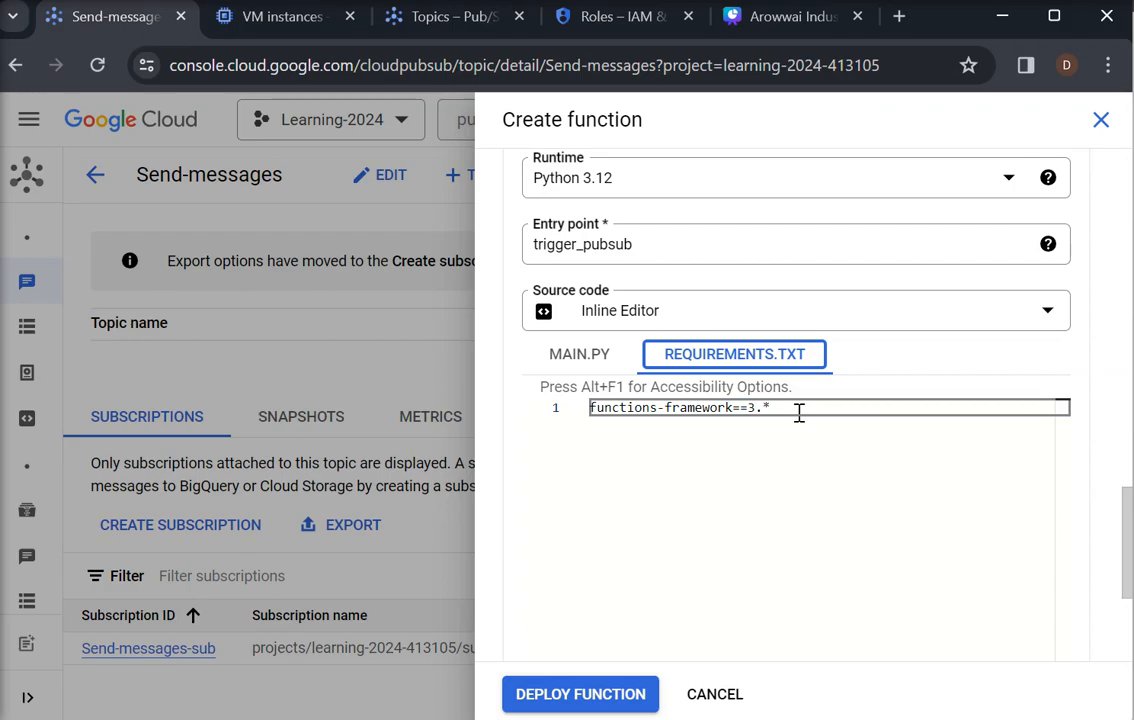
pyautogui.click(577, 357)
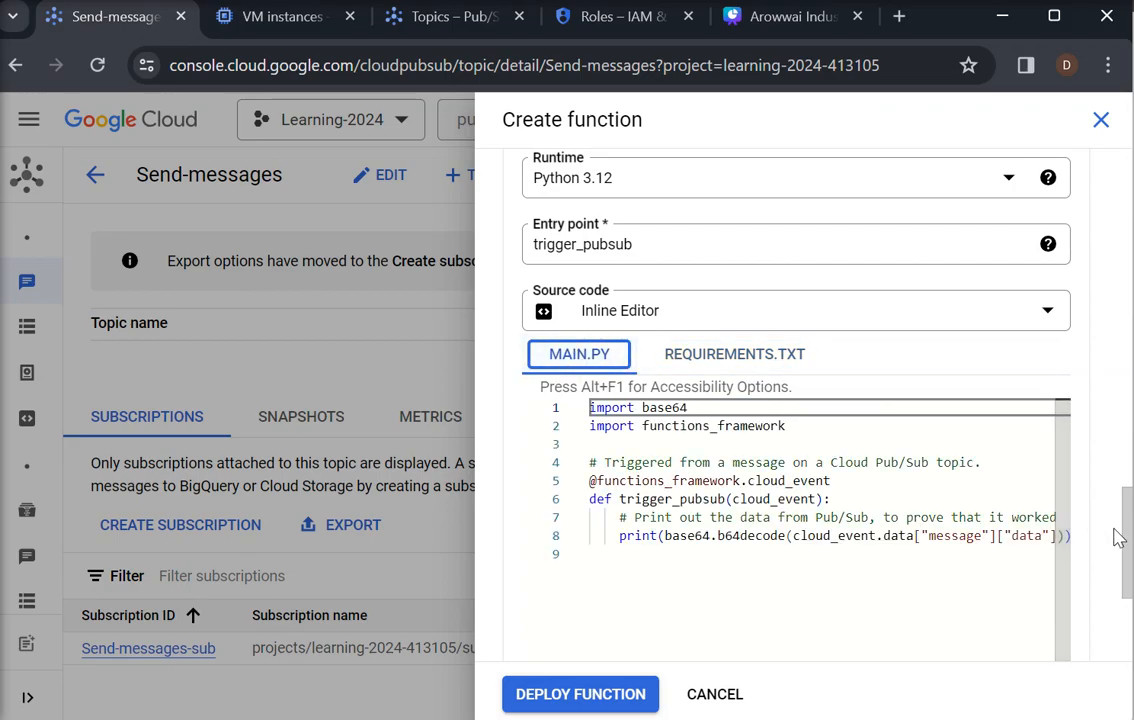
pyautogui.moveTo(1055, 580); pyautogui.dragTo(1060, 537)
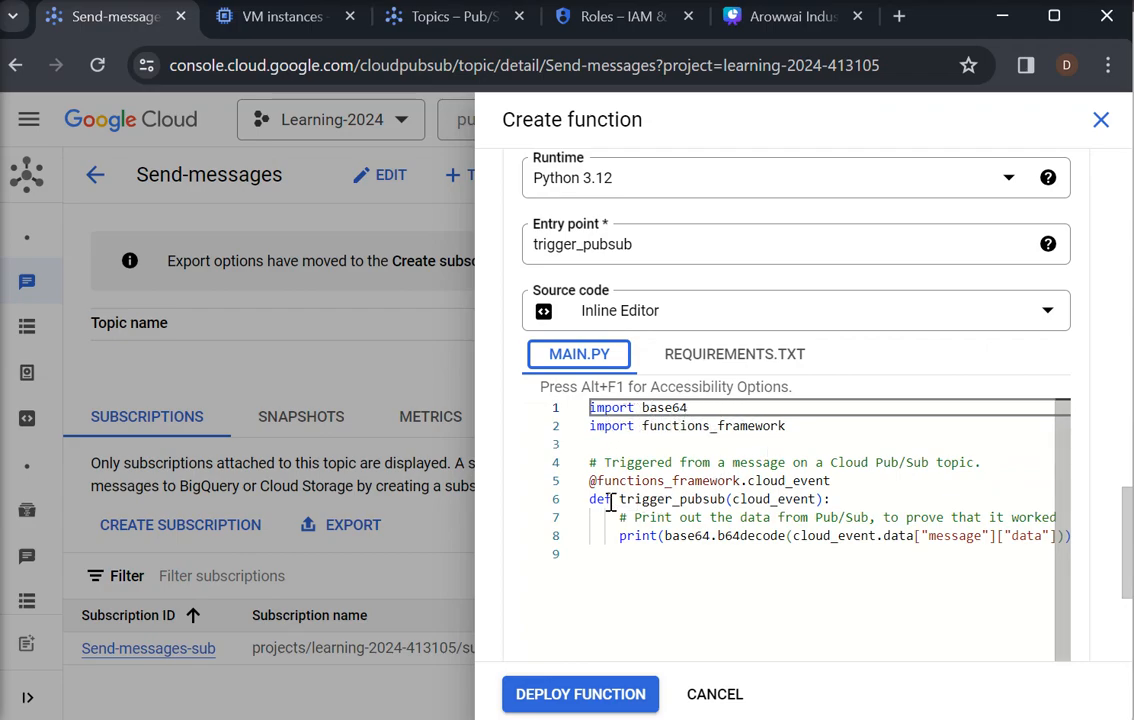
pyautogui.moveTo(592, 504); pyautogui.dragTo(1080, 539)
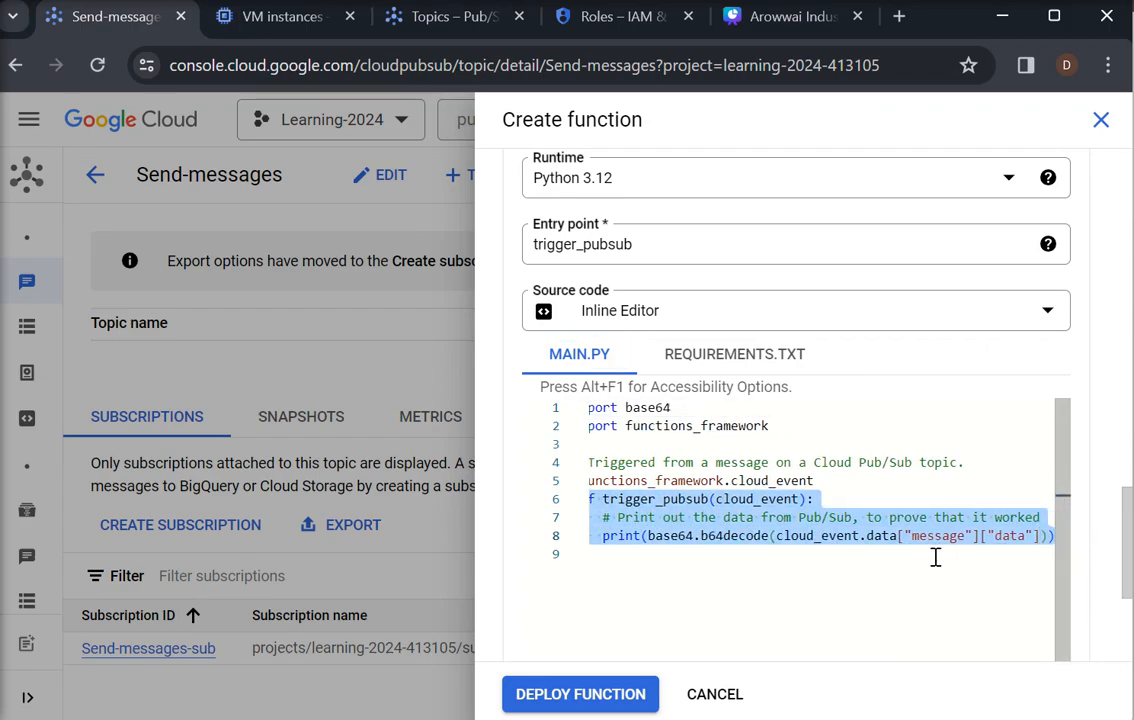
pyautogui.click(625, 566)
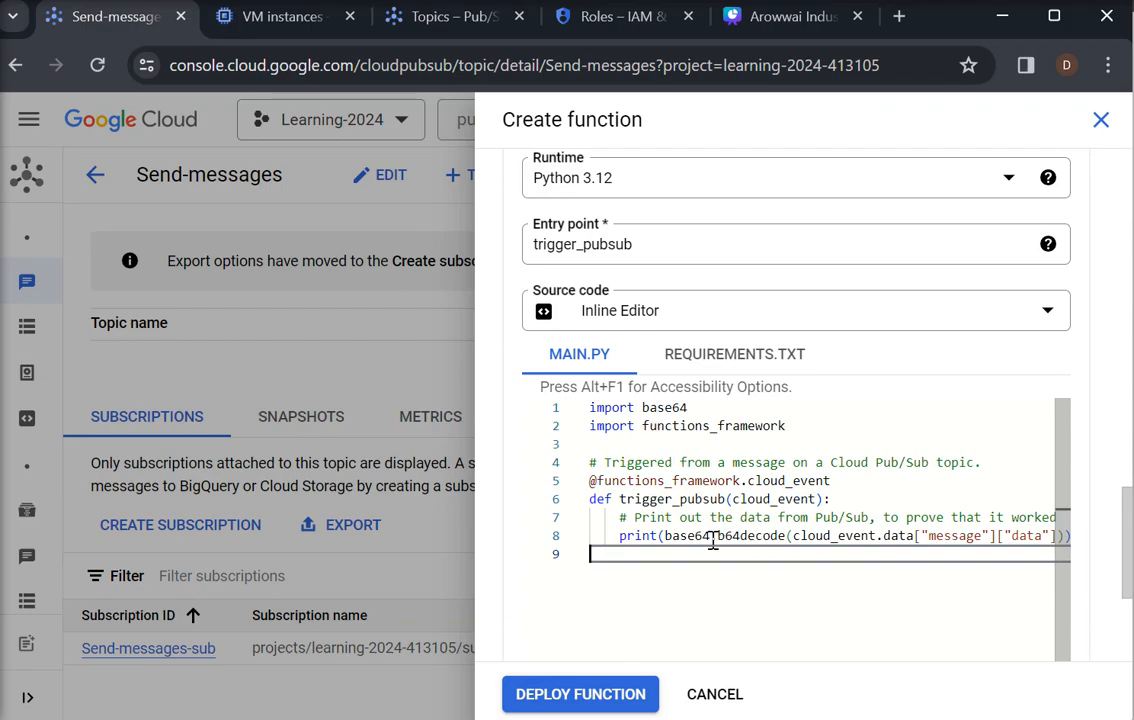
pyautogui.moveTo(807, 536); pyautogui.dragTo(1084, 536)
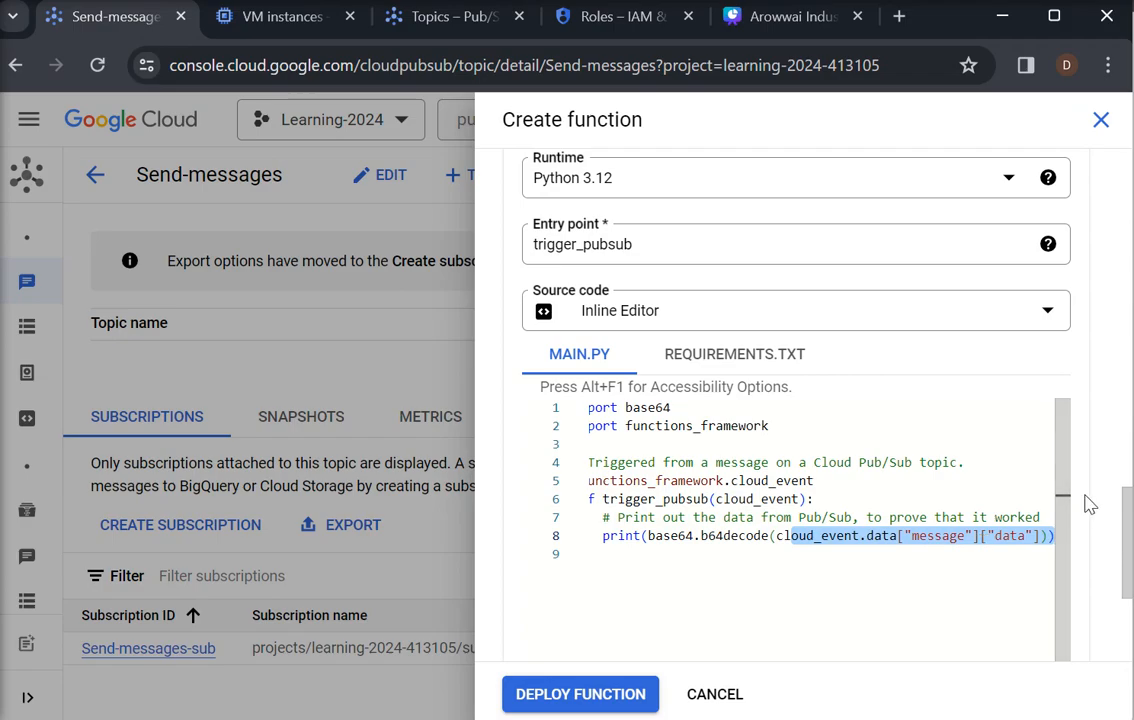
# Deploy the configured Pub/Sub-triggered function
pyautogui.scroll(-2, 1110, 530)
pyautogui.scroll(2, 661, 651)
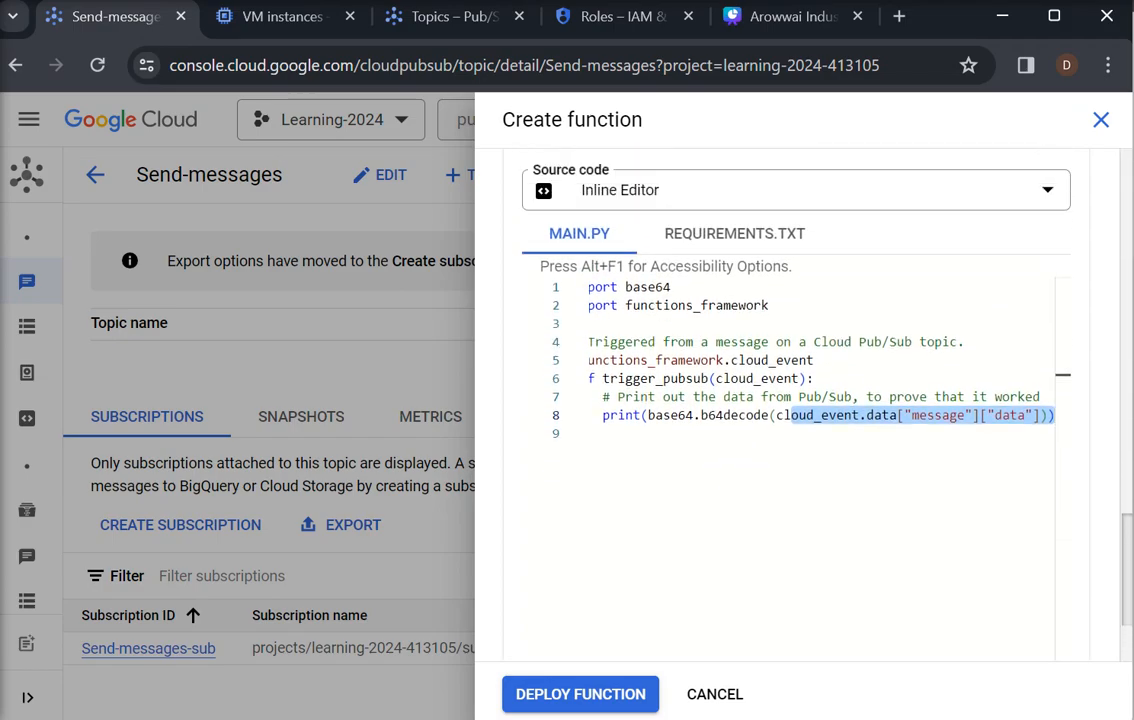
pyautogui.scroll(-2, 661, 651)
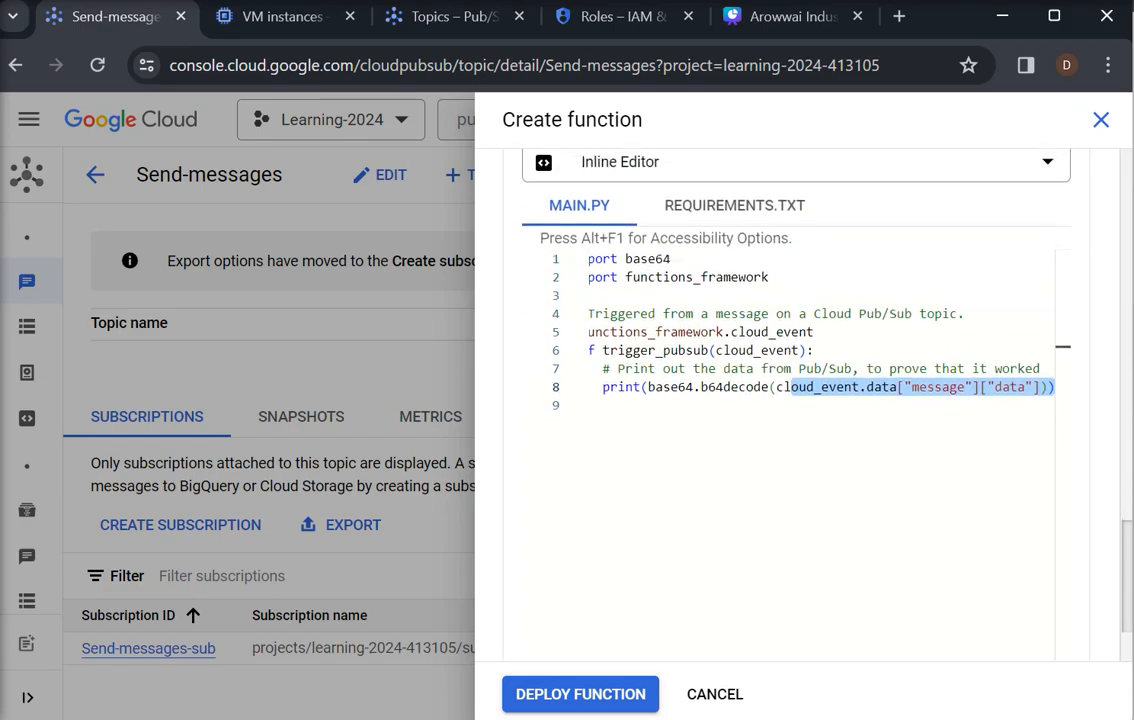
pyautogui.click(565, 700)
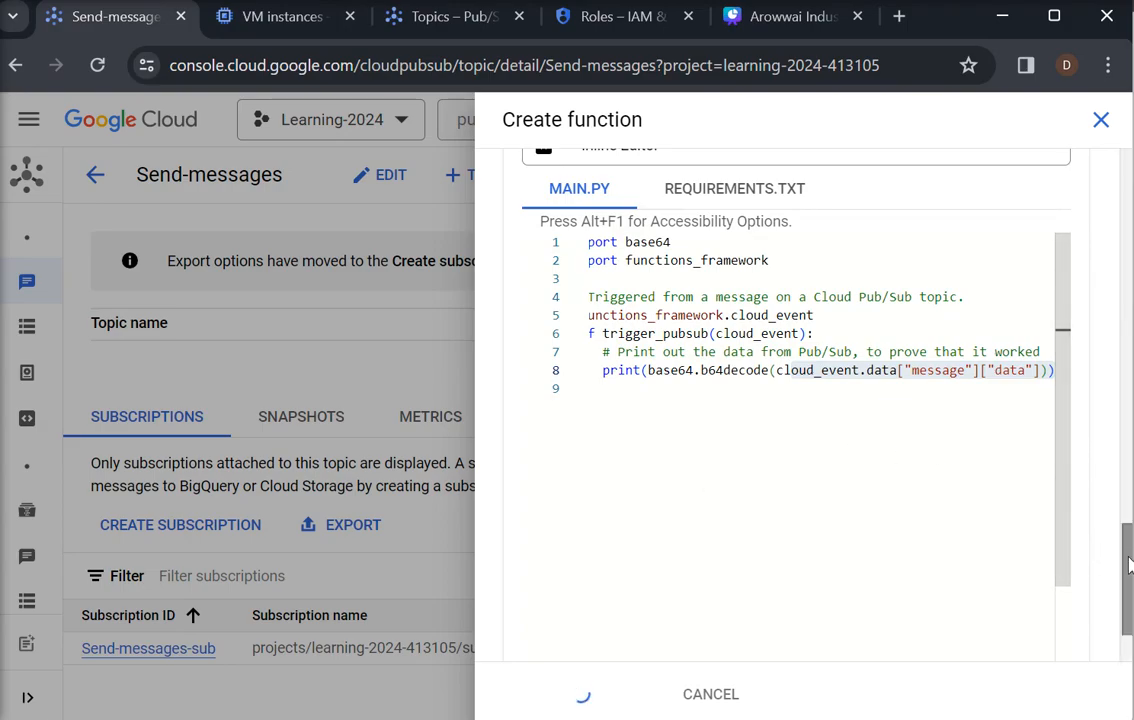
pyautogui.scroll(5, 1085, 370)
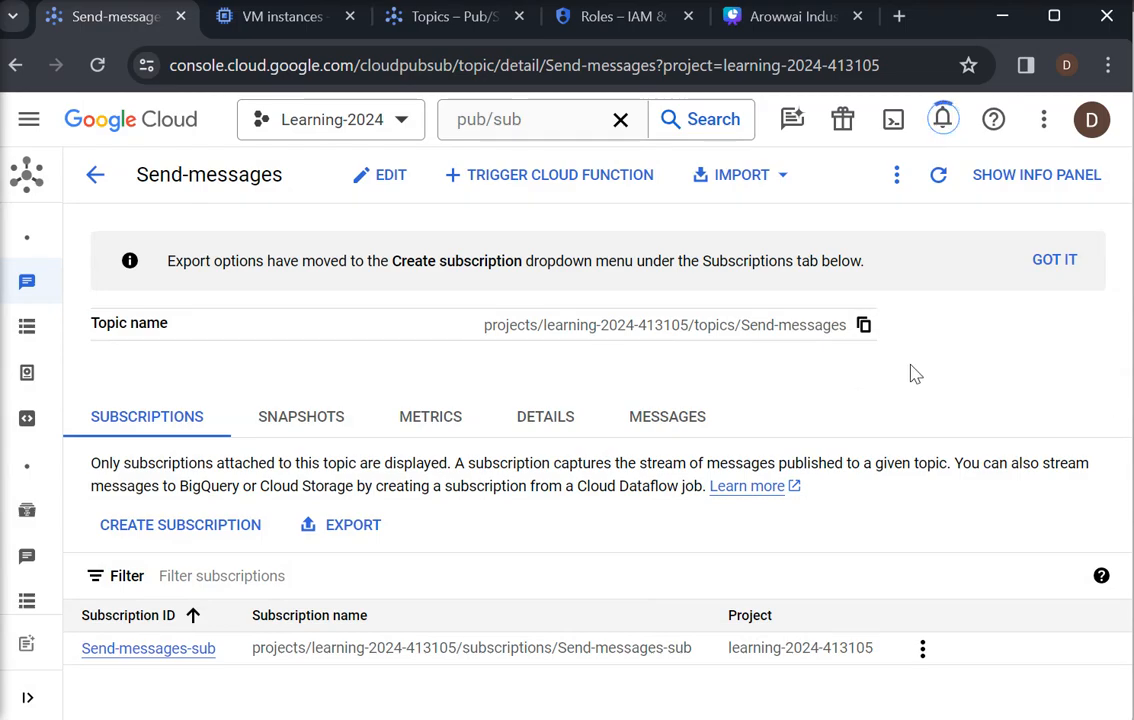
# Search the console for "cloud func" in the Pub/Sub Topics browser tab and open the Cloud Functions list
pyautogui.click(466, 24)
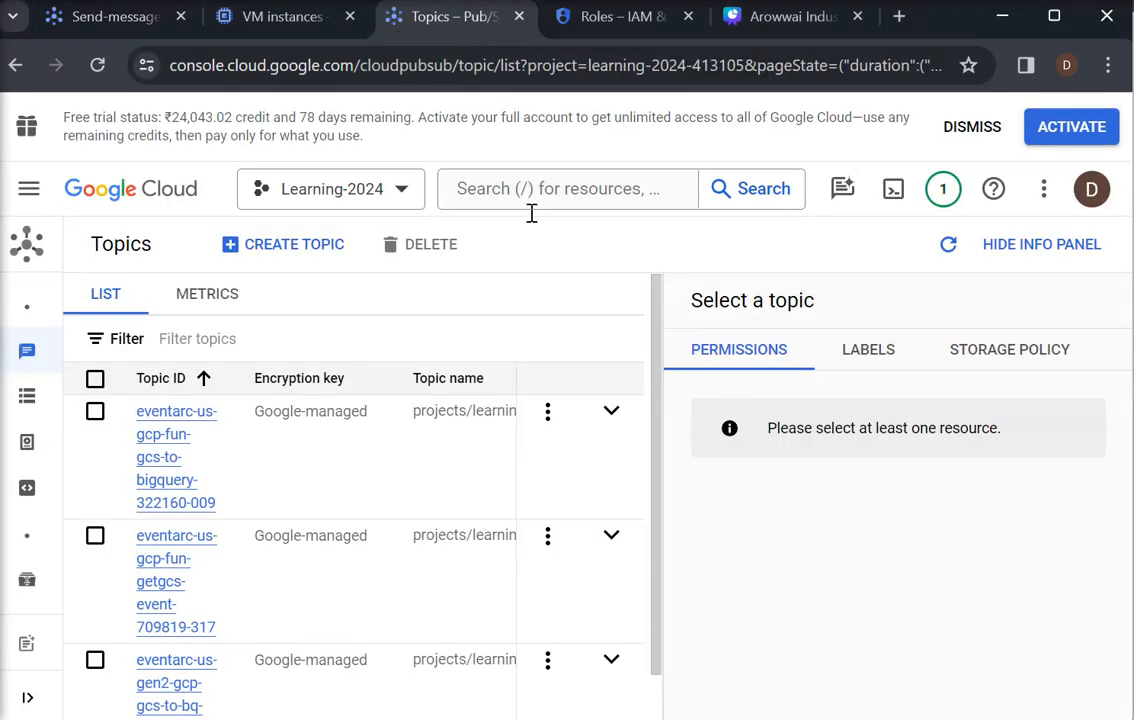
pyautogui.click(478, 188)
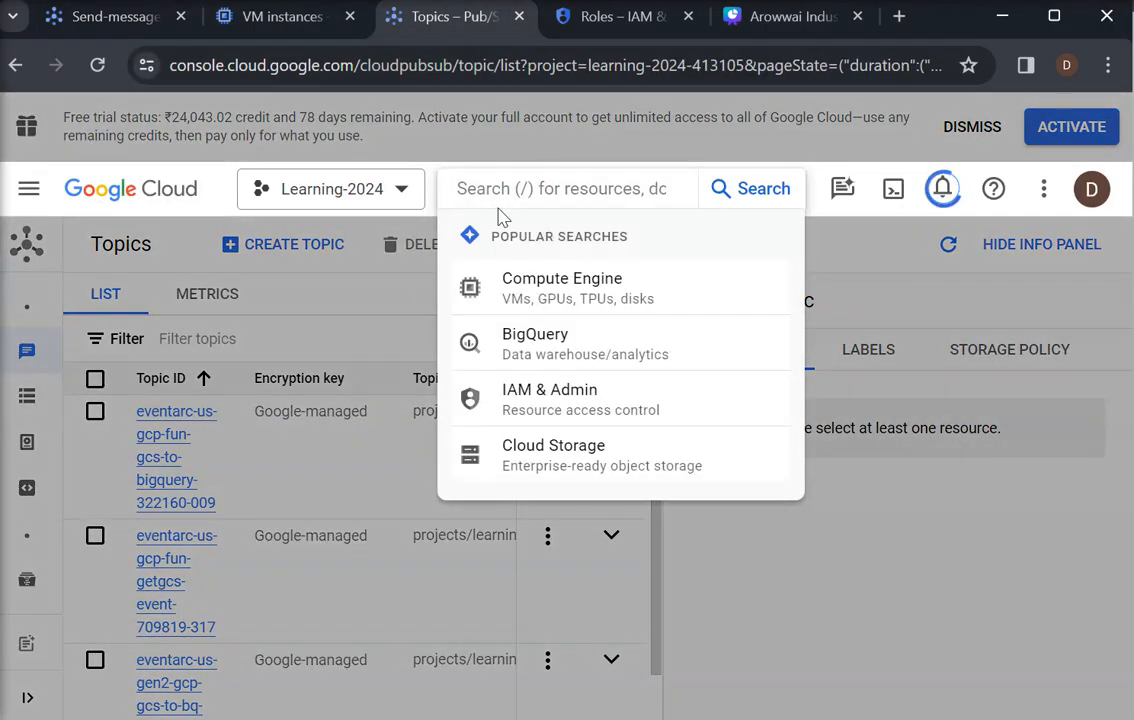
pyautogui.write('clo')
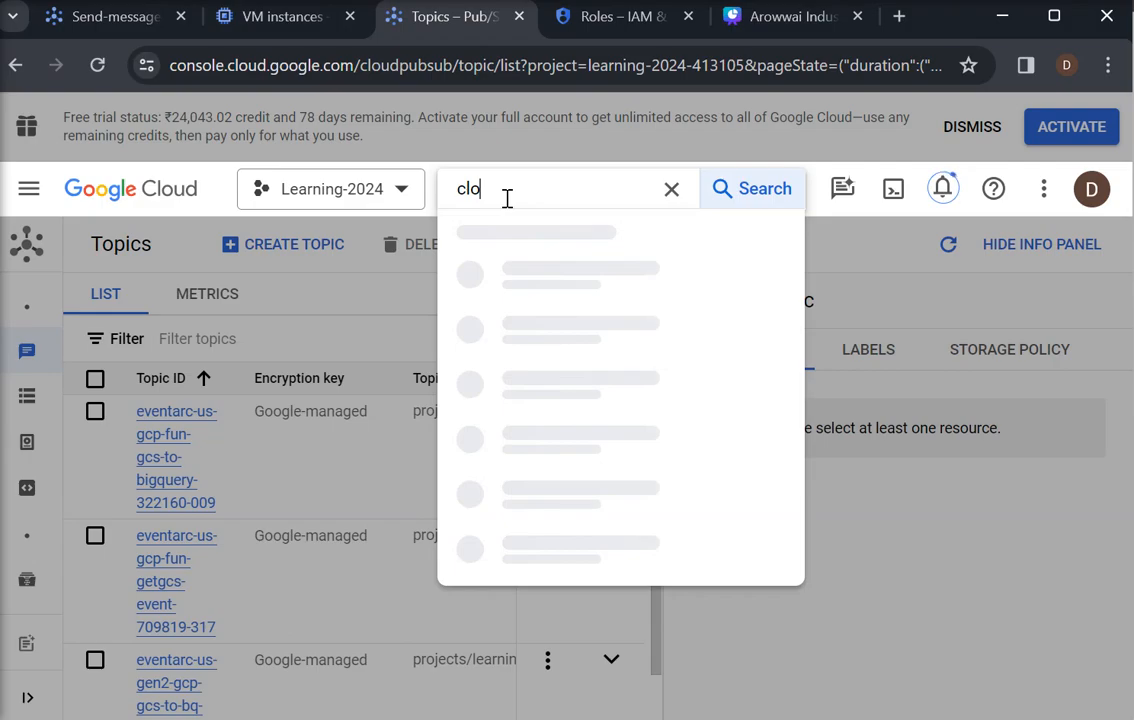
pyautogui.write('ud func')
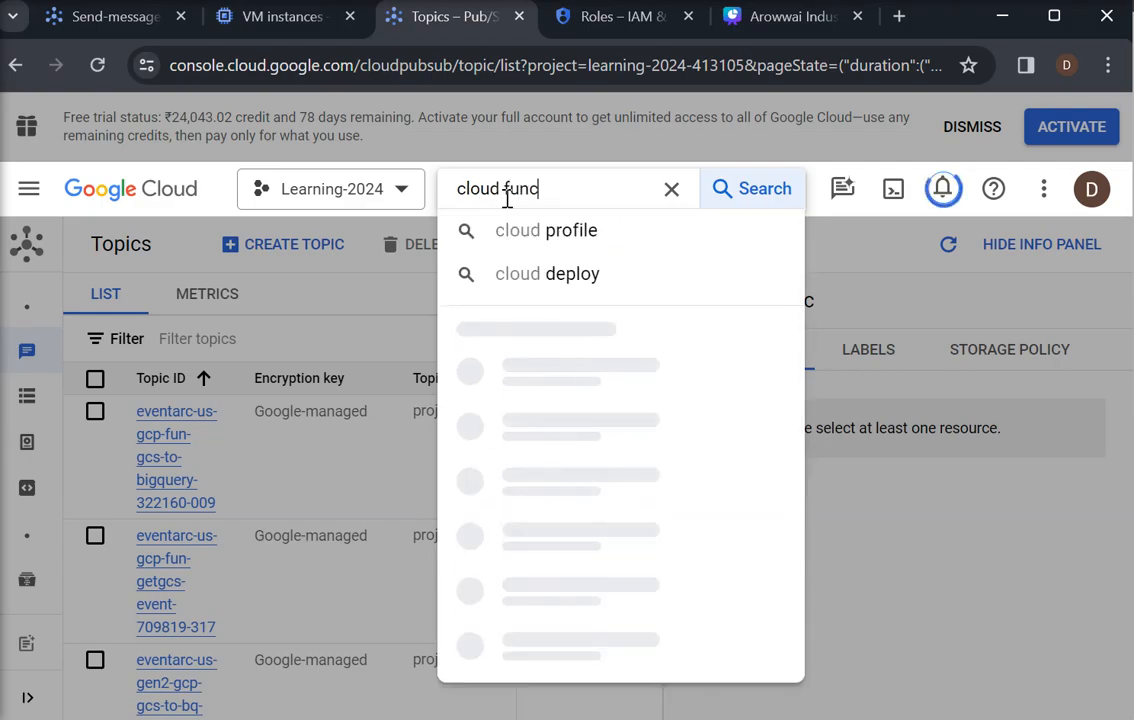
pyautogui.click(554, 358)
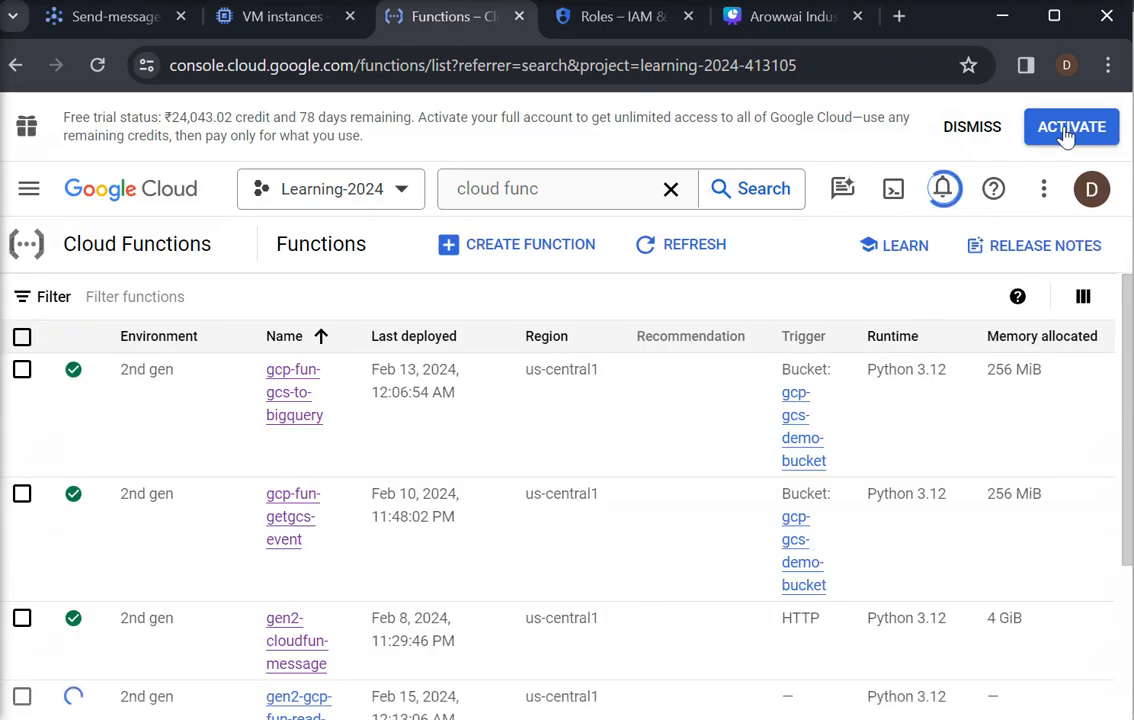
# Dismiss the free trial banner and open the details of the gen2-gcp-fun-read-message-pubsub function
pyautogui.click(972, 130)
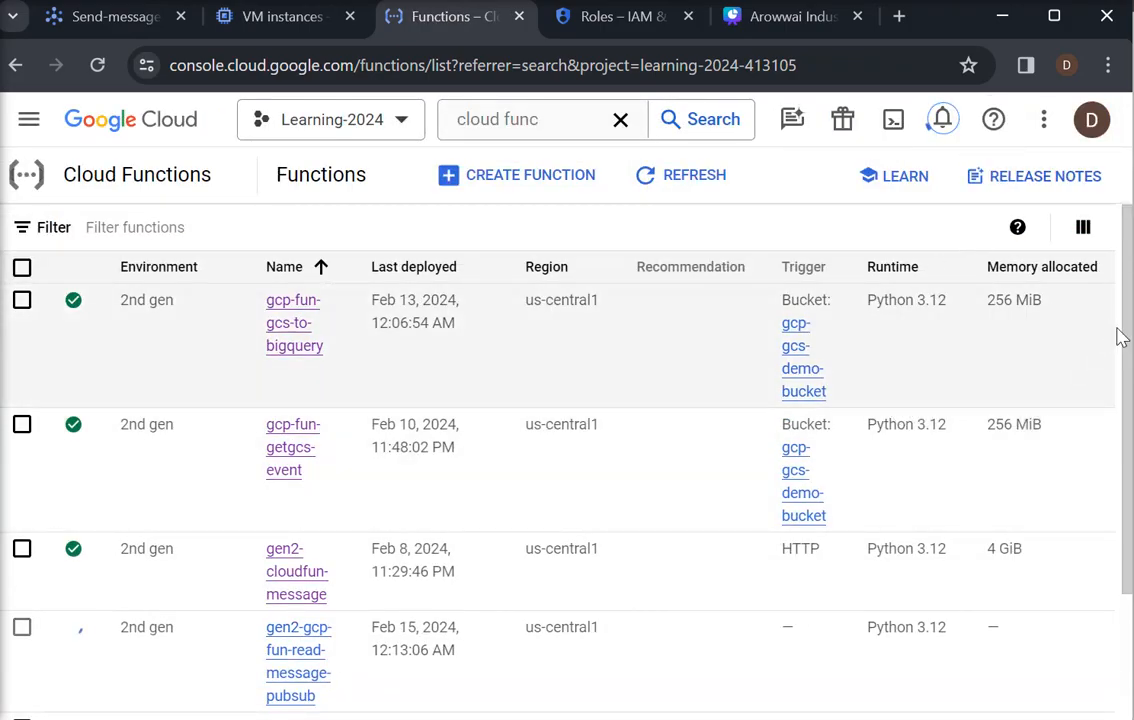
pyautogui.moveTo(1124, 354); pyautogui.dragTo(1128, 500)
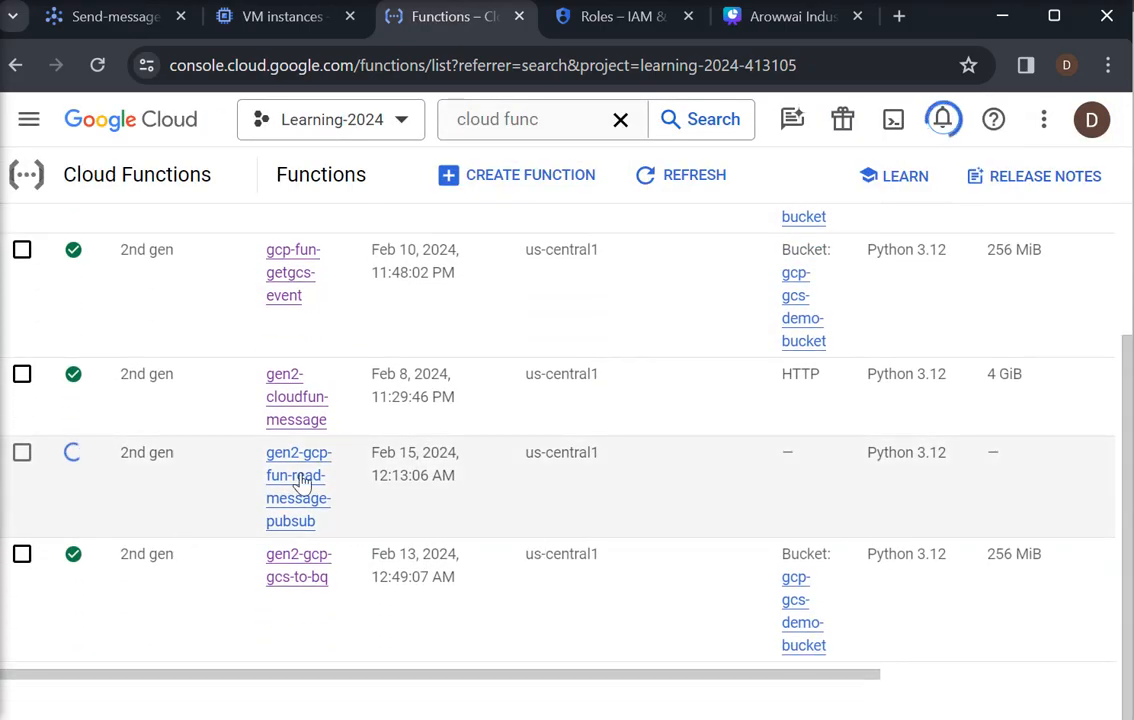
pyautogui.click(300, 476)
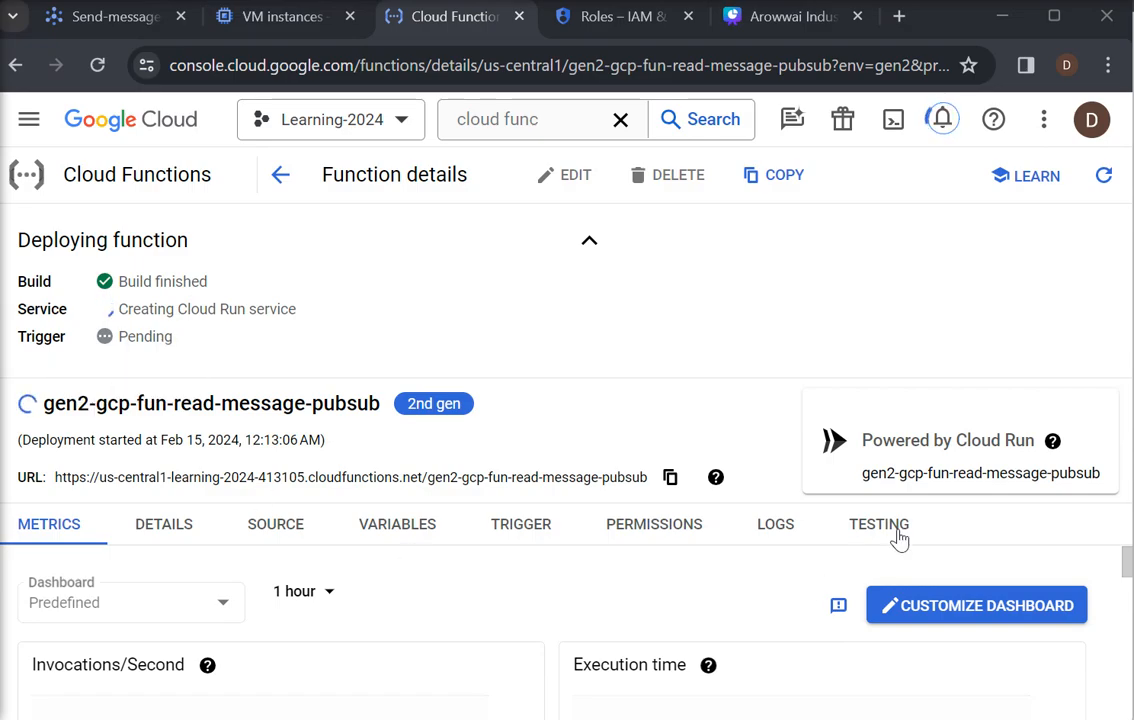
# Examine the function's source code, general information, metrics and logs
pyautogui.click(274, 535)
pyautogui.moveTo(1126, 642); pyautogui.dragTo(1122, 608)
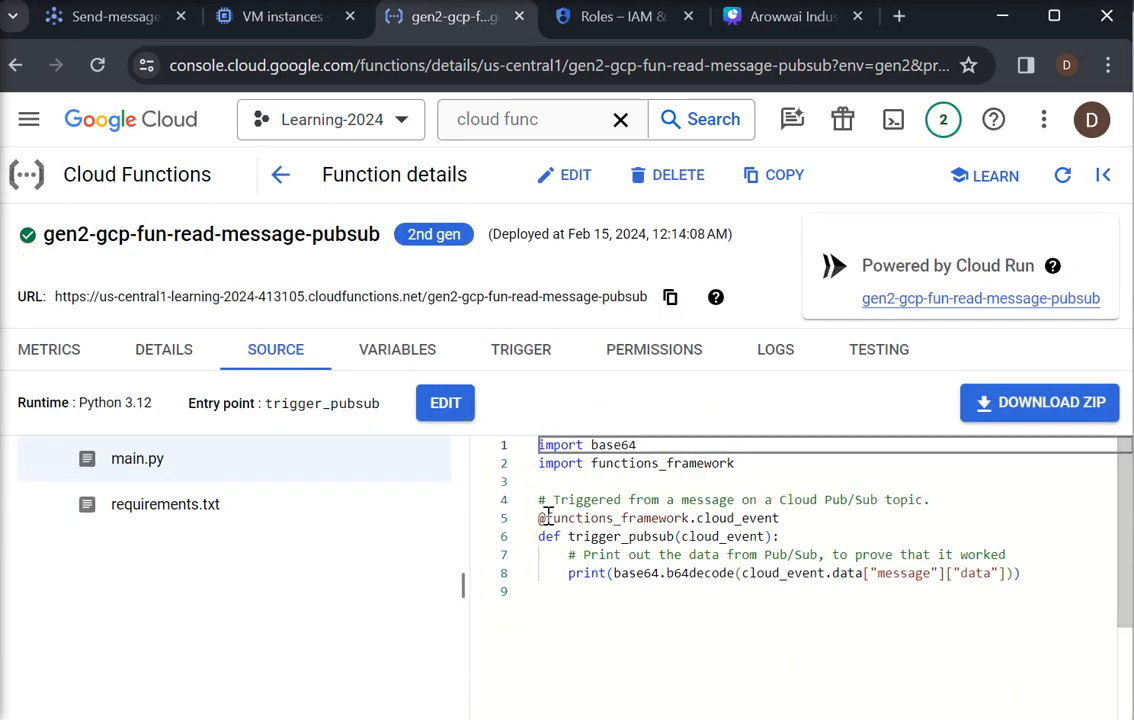
pyautogui.click(157, 356)
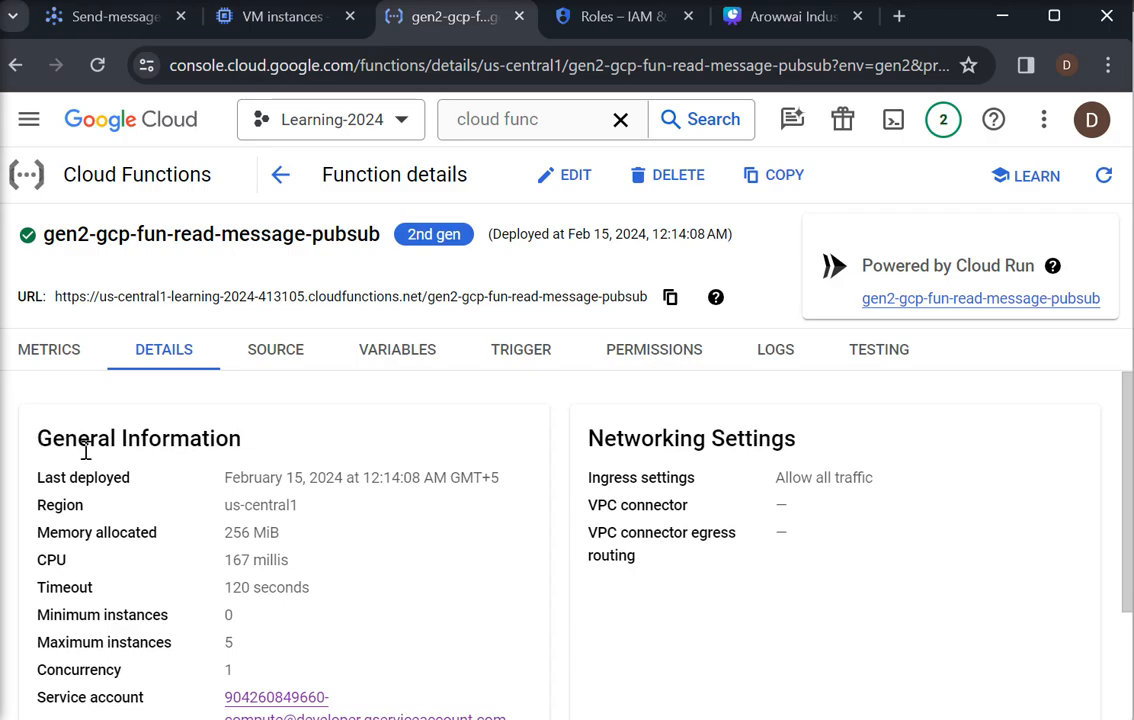
pyautogui.moveTo(1129, 450); pyautogui.dragTo(1128, 484)
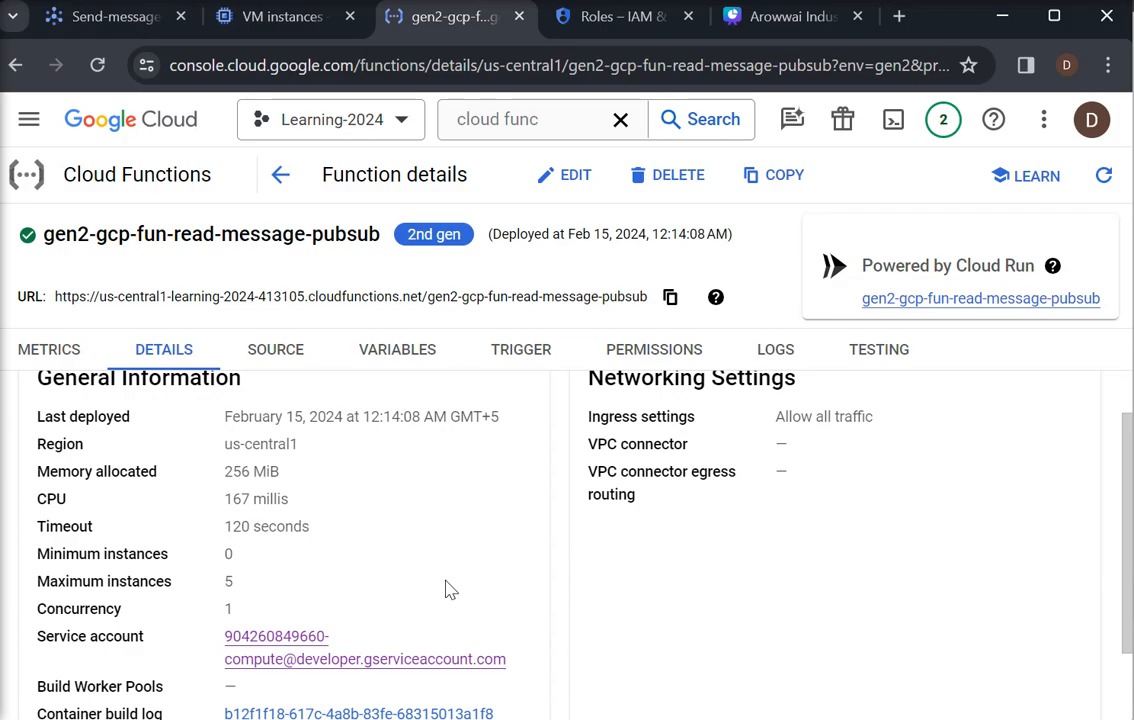
pyautogui.moveTo(1127, 522); pyautogui.dragTo(1129, 480)
pyautogui.click(40, 362)
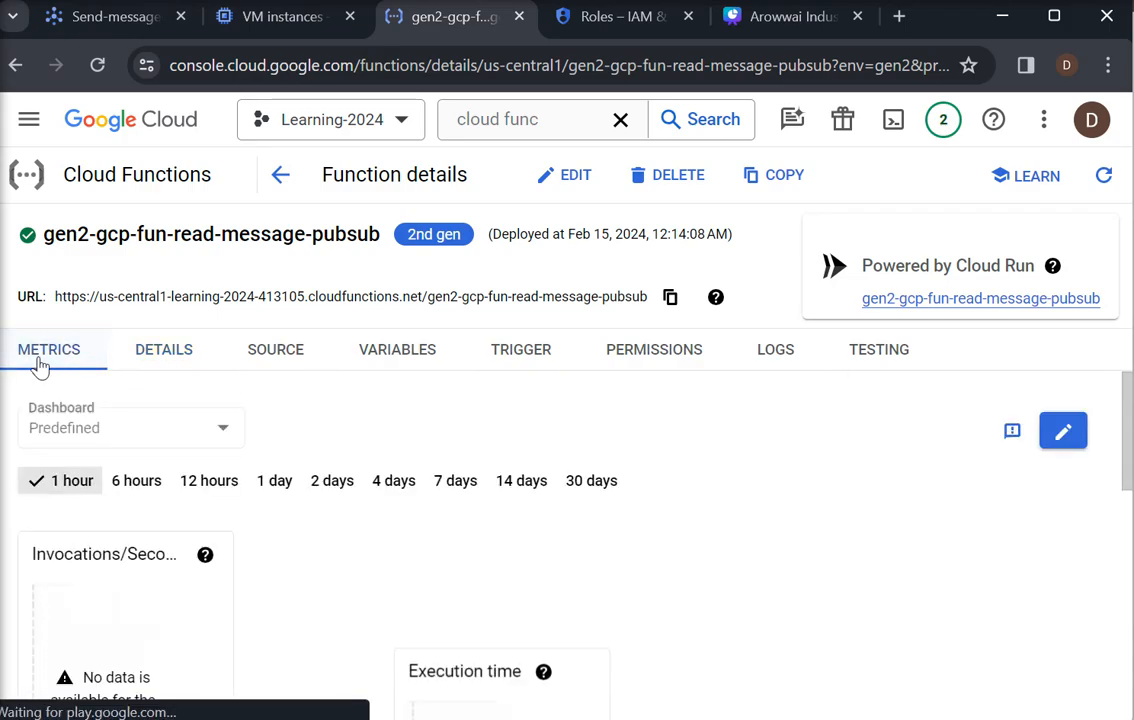
pyautogui.click(777, 351)
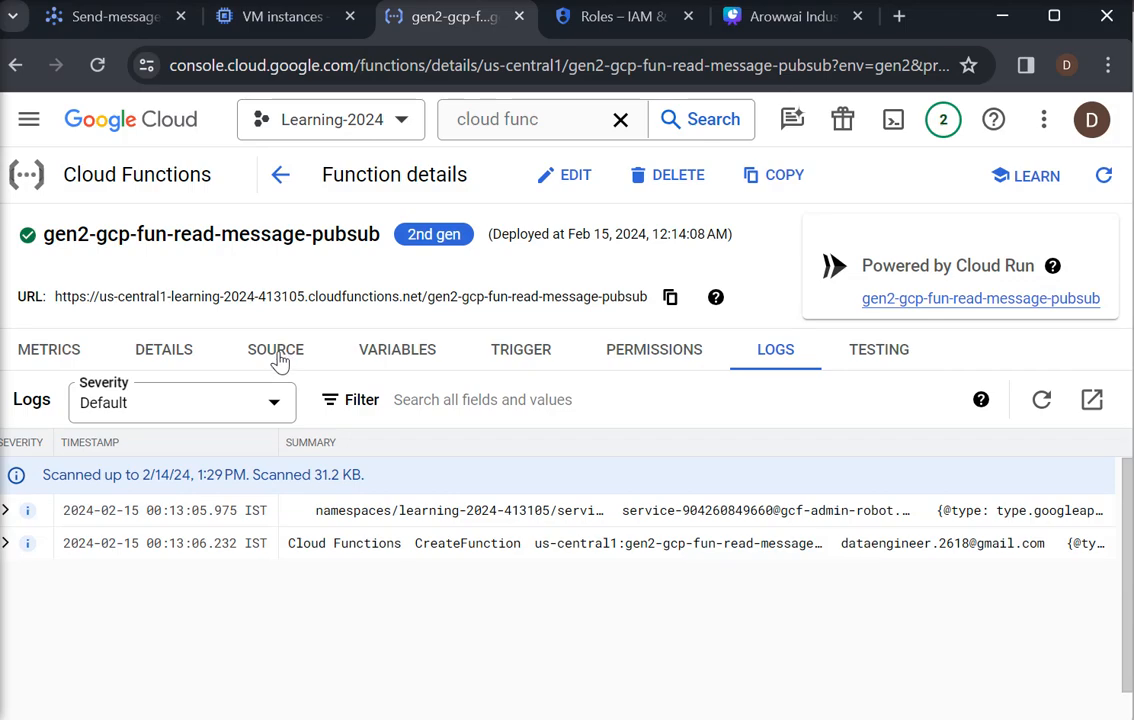
# Open the messages section of the Send-messages topic and view the subscriptions available to pull from without choosing one
pyautogui.click(114, 17)
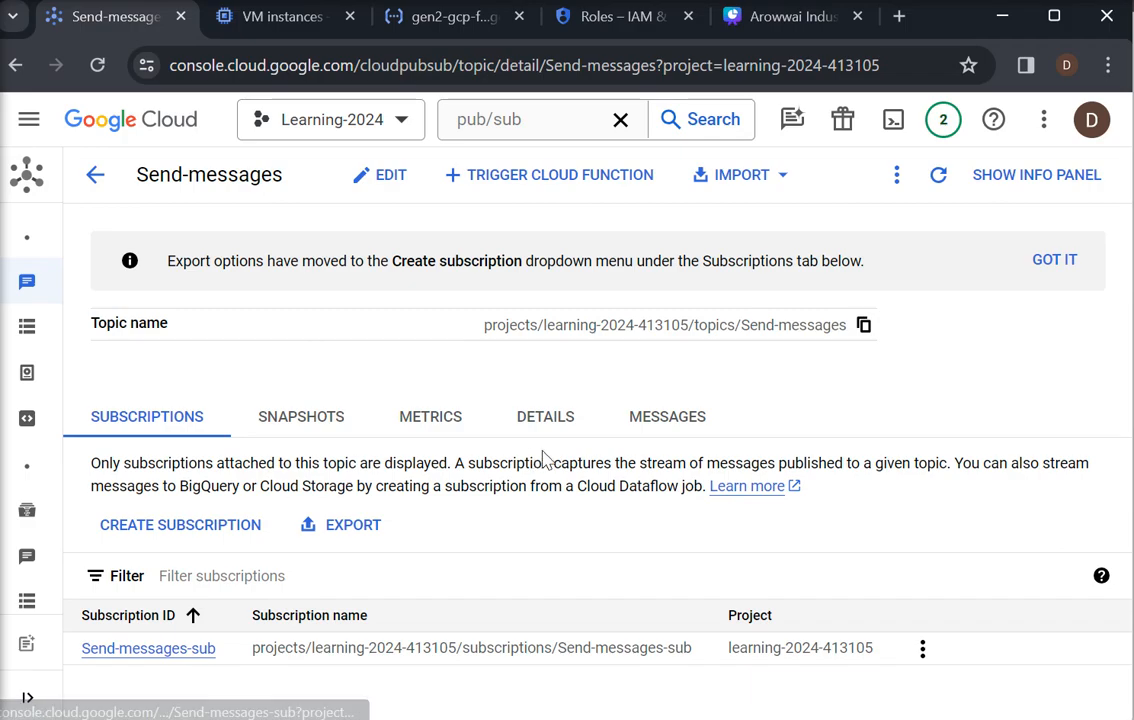
pyautogui.click(661, 427)
pyautogui.moveTo(1125, 484); pyautogui.dragTo(1127, 550)
pyautogui.scroll(1, 1127, 550)
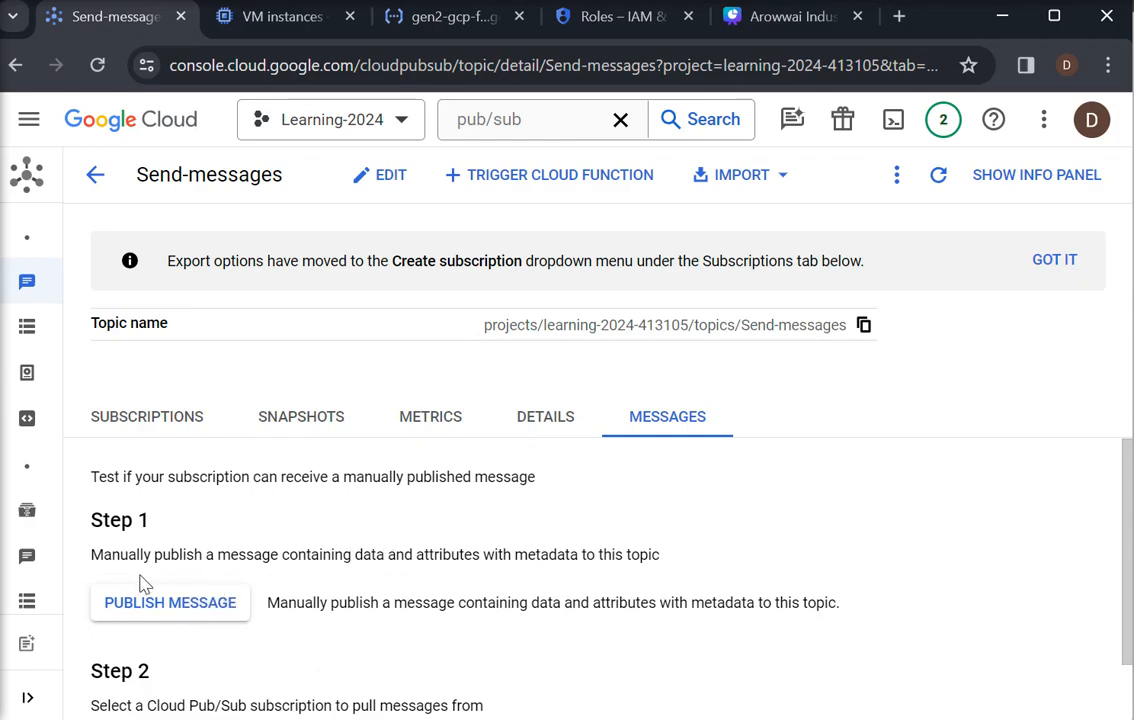
pyautogui.moveTo(1128, 510); pyautogui.dragTo(1124, 576)
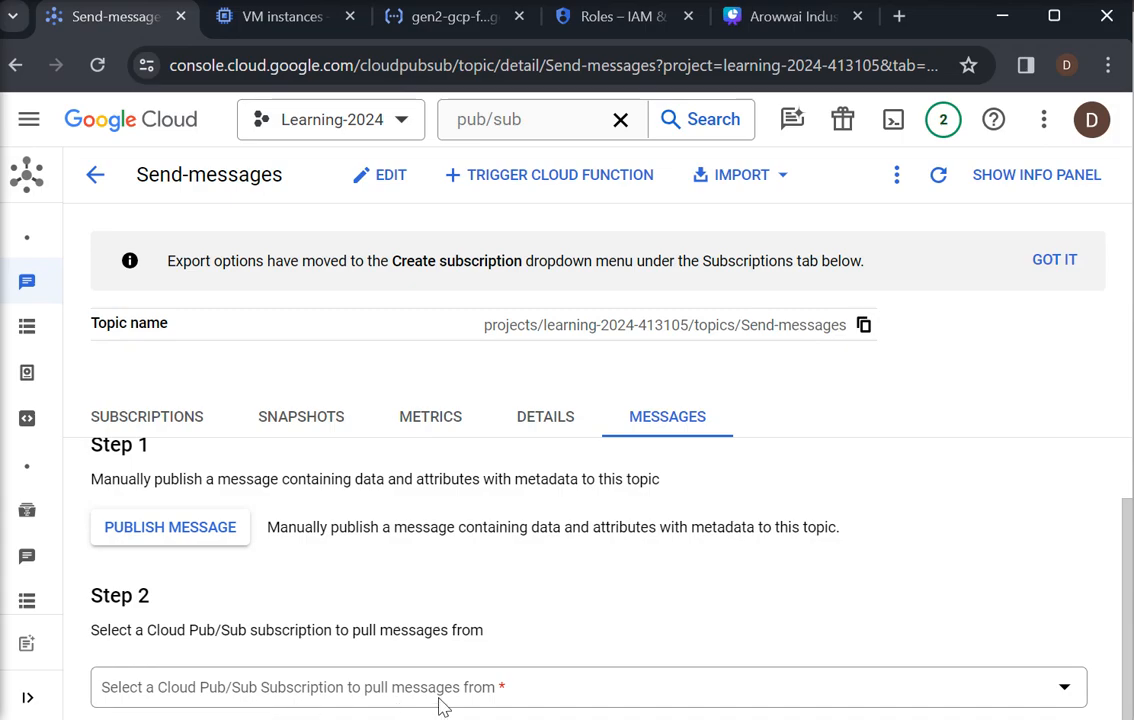
pyautogui.click(1064, 688)
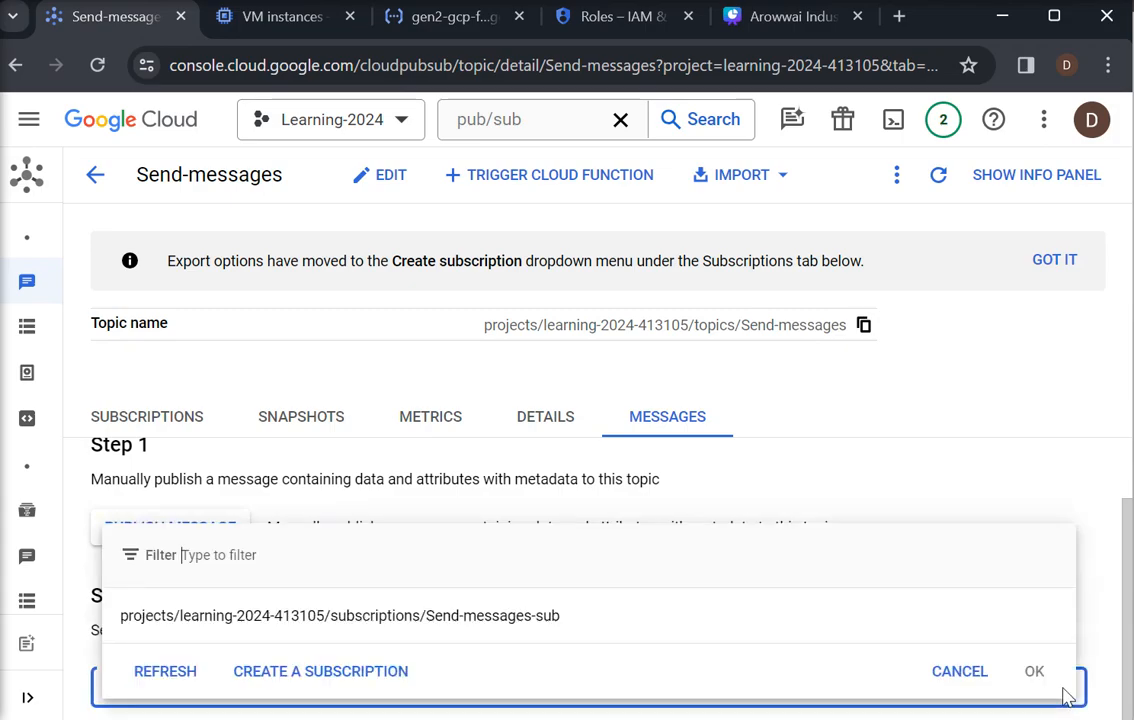
pyautogui.click(1040, 425)
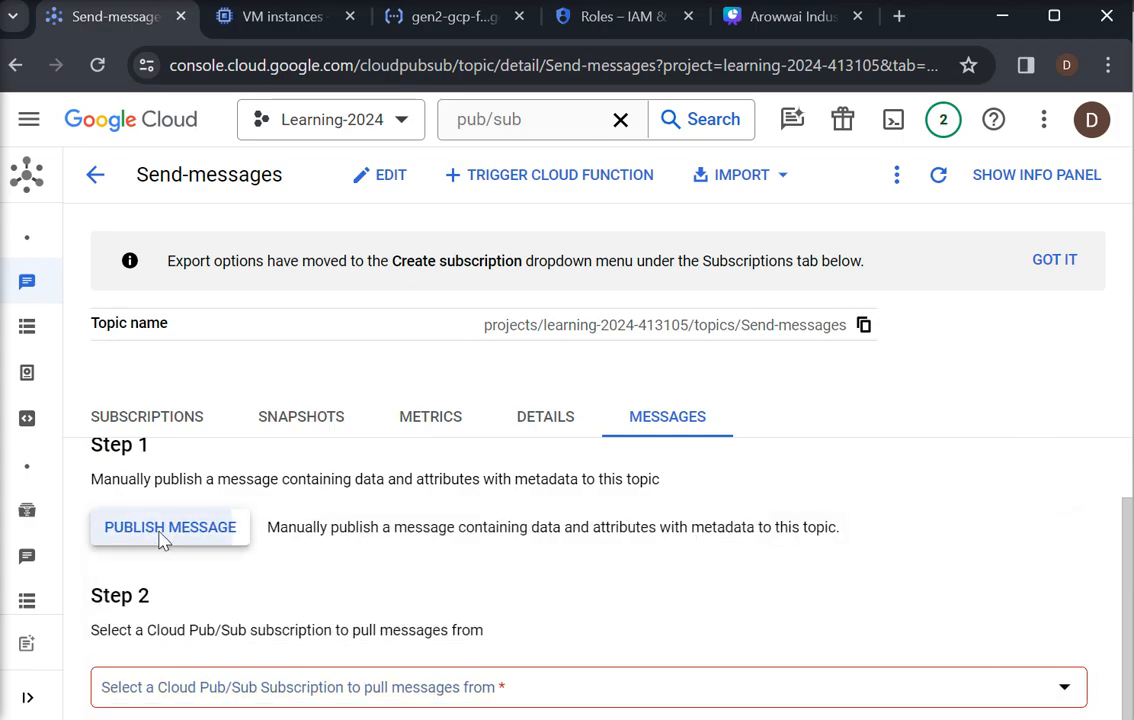
# Publish one message to the Send-messages topic with the body "This is for the testing of pub/sub events through cloud function!!"
pyautogui.click(165, 540)
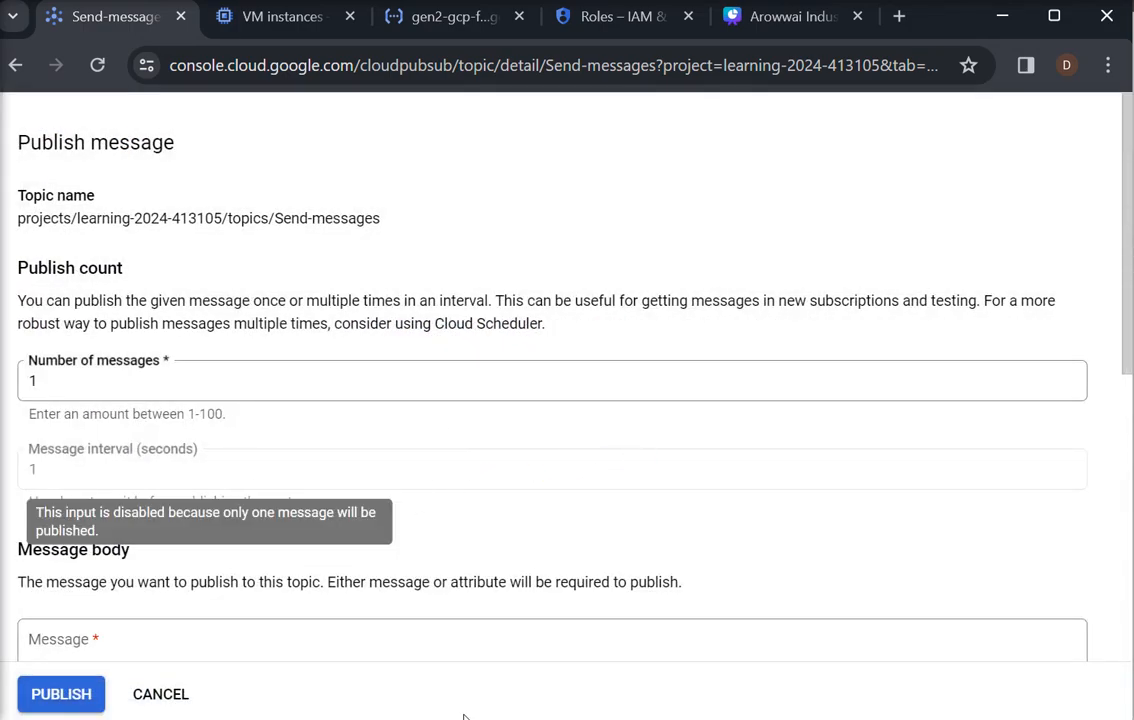
pyautogui.scroll(-3, 1119, 494)
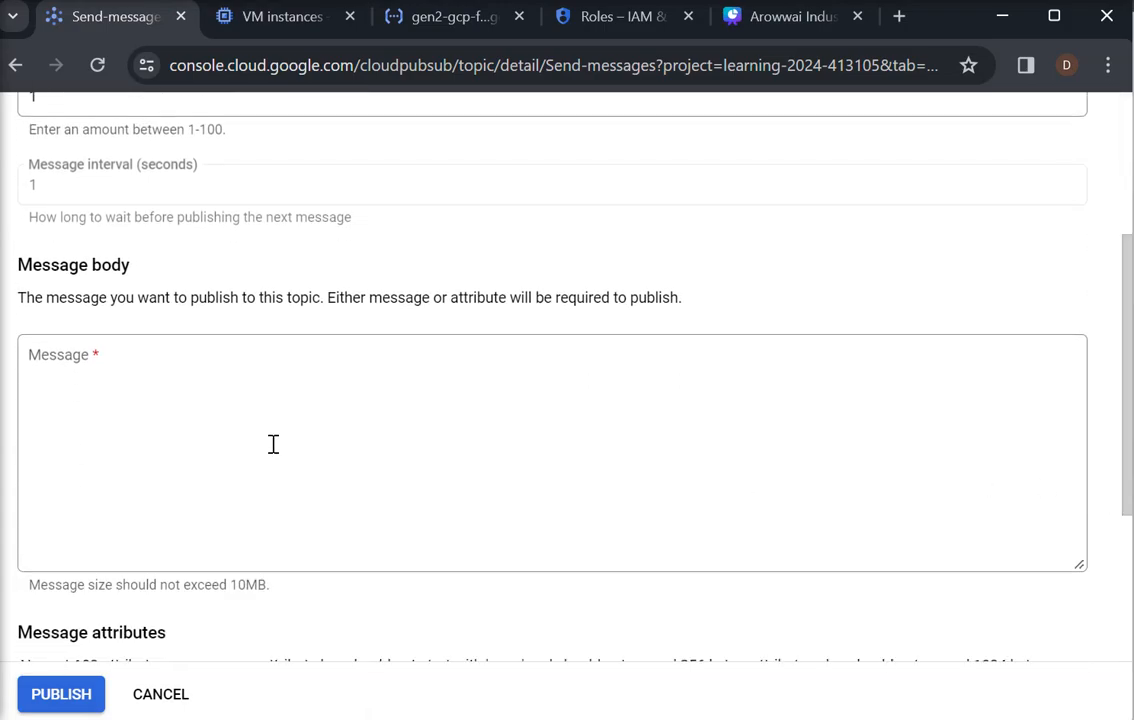
pyautogui.click(95, 362)
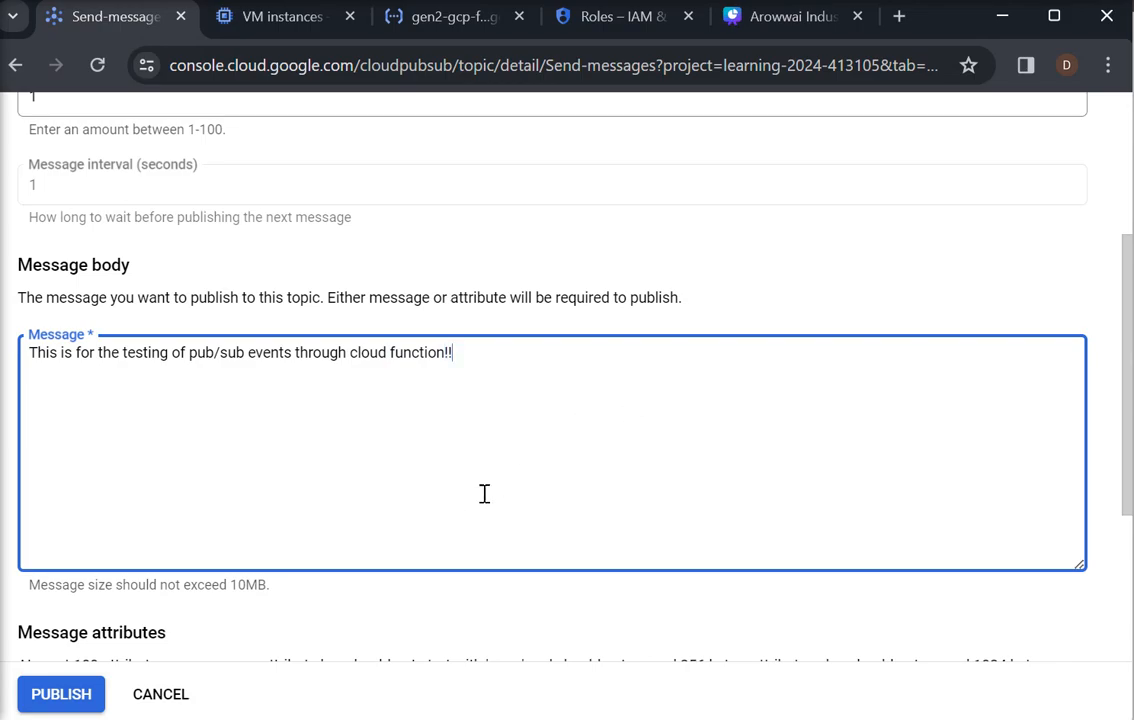
pyautogui.scroll(-2, 530, 510)
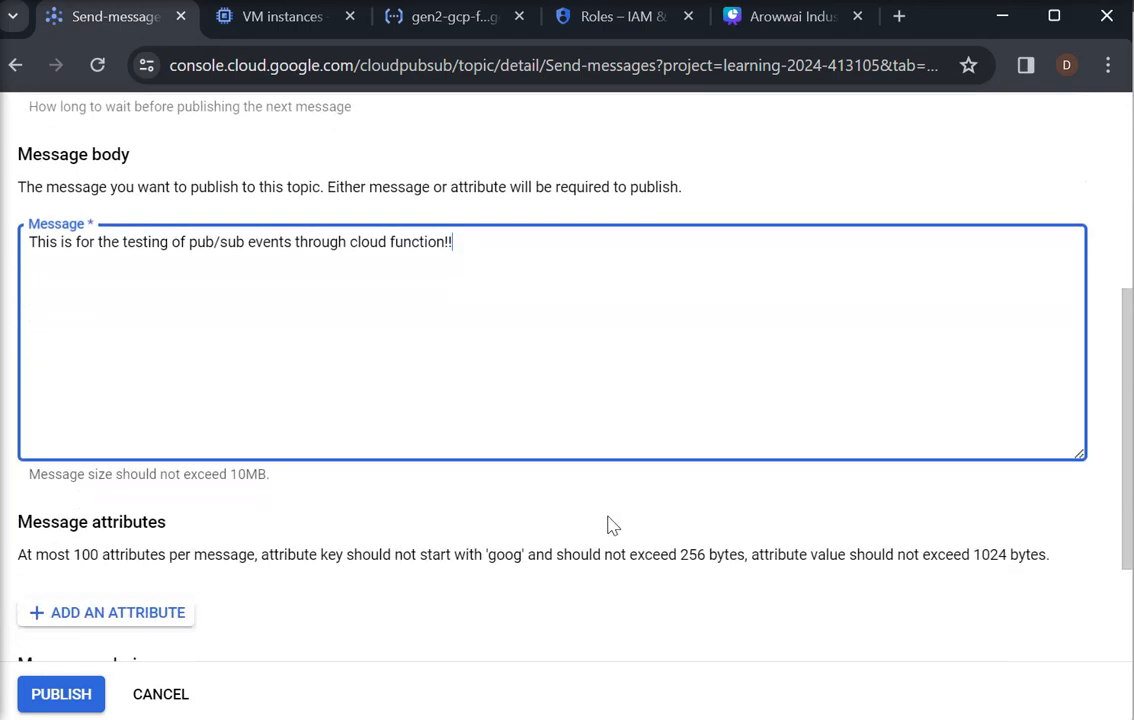
pyautogui.click(78, 694)
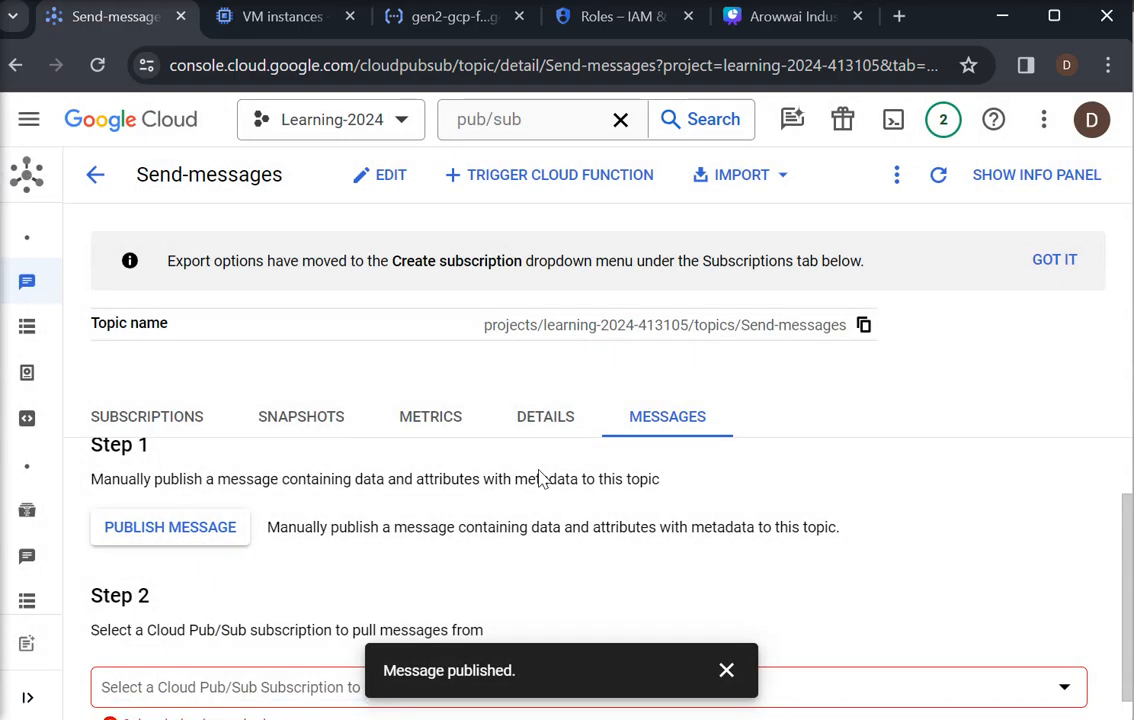
pyautogui.click(727, 669)
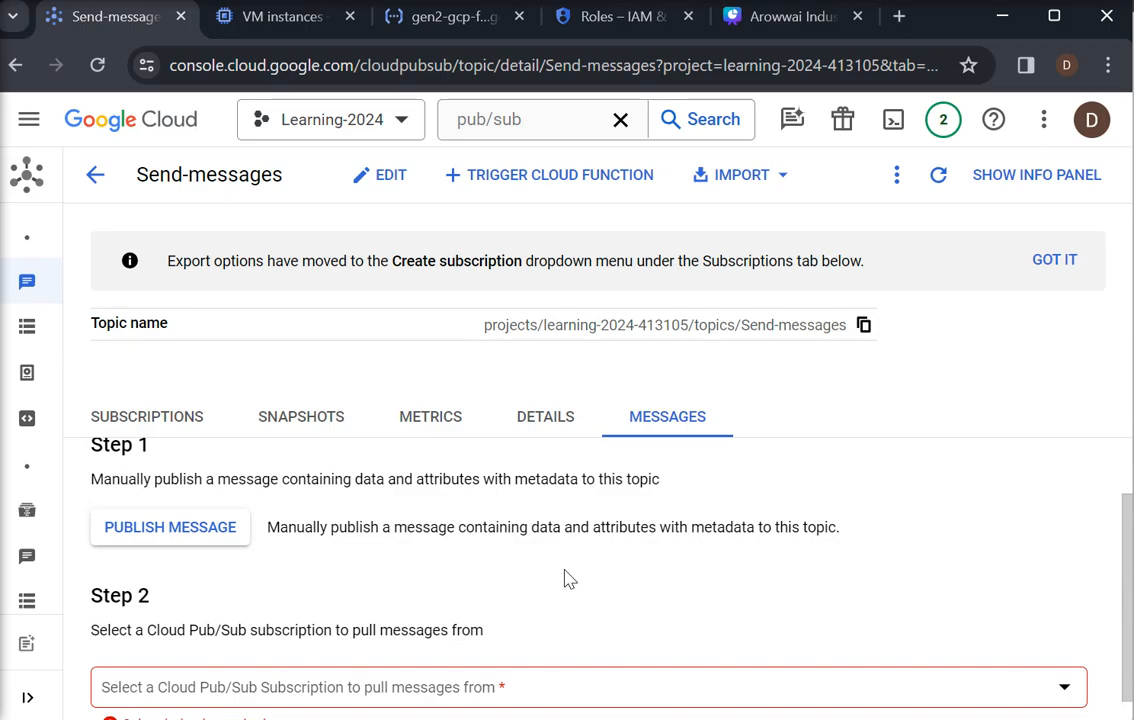
# Return to the gen2-gcp-fun-read-message-pubsub function's logs and refresh them
pyautogui.click(422, 20)
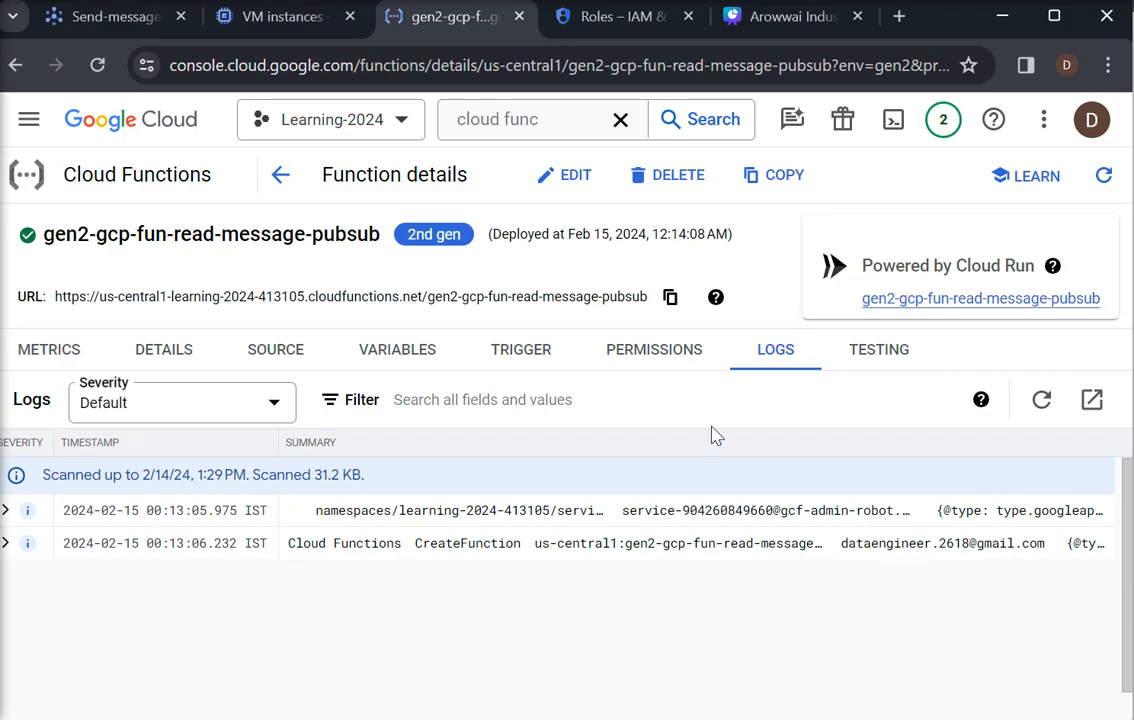
pyautogui.click(1041, 401)
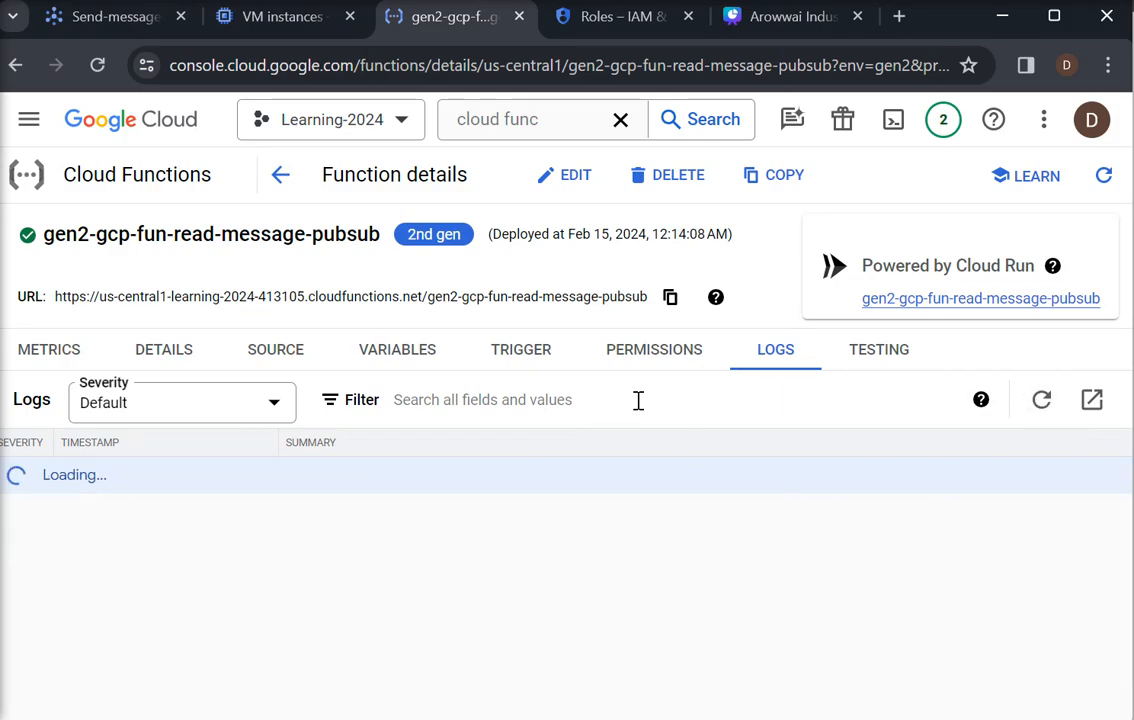